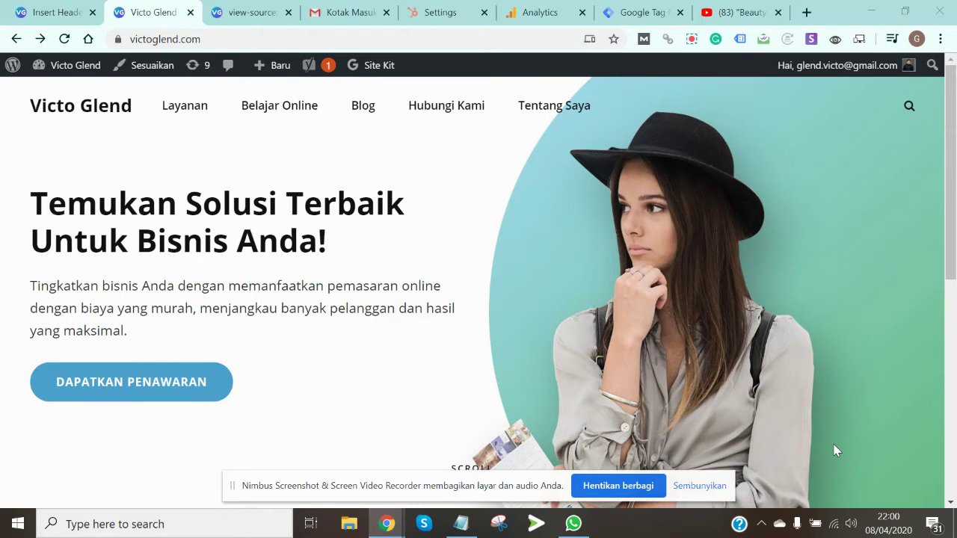
Step: Switch to HubSpot and look at the conversations inbox and the contacts list
click(439, 12)
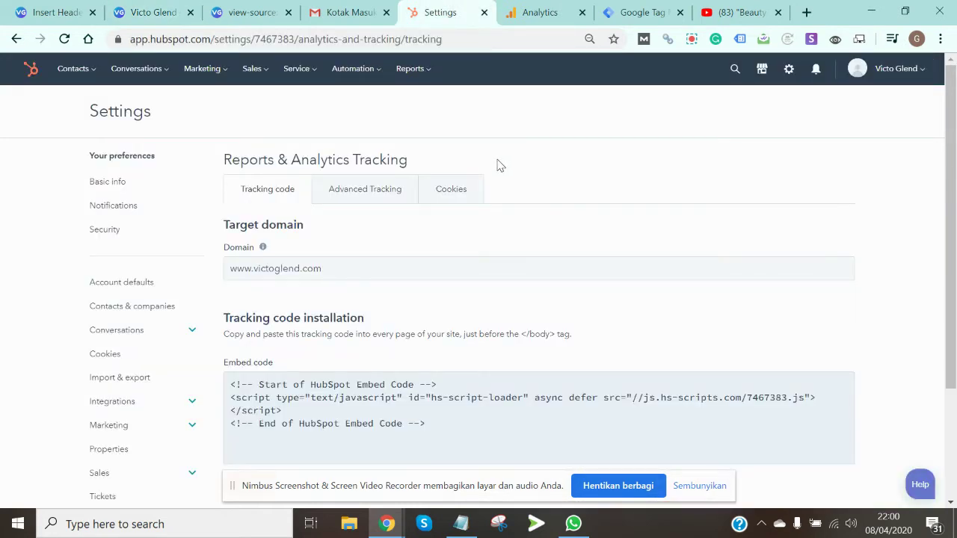
click(156, 72)
click(125, 105)
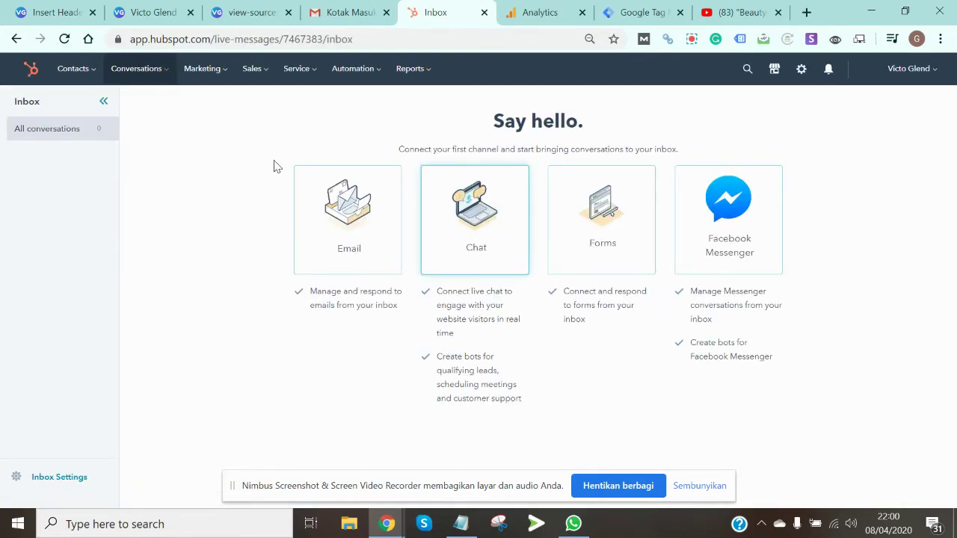
click(71, 70)
click(69, 107)
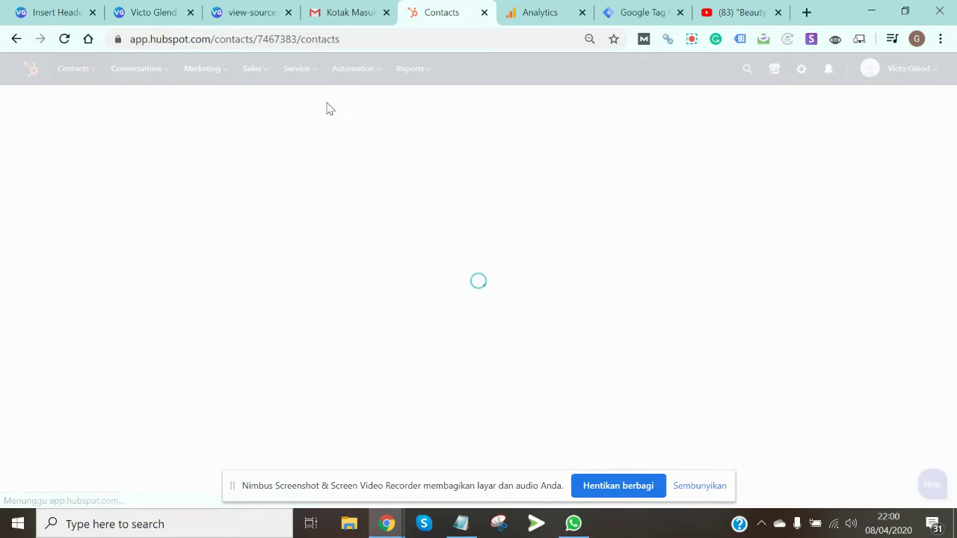
Step: Close the Google Analytics page and dismiss the new table view welcome message in HubSpot's contacts list
click(516, 12)
click(582, 13)
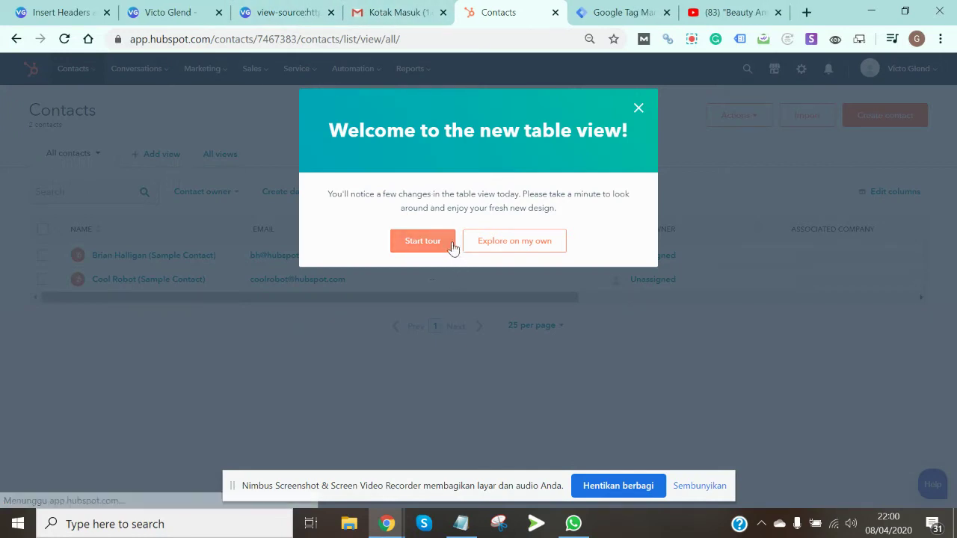
click(638, 109)
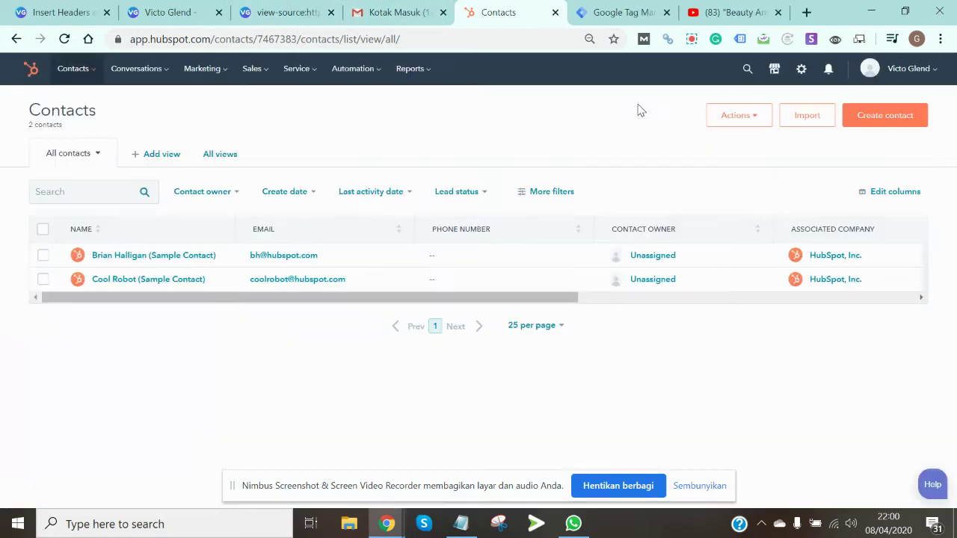
Step: View the channel choices in HubSpot's conversations inbox and look at the website's home page
click(162, 70)
click(138, 110)
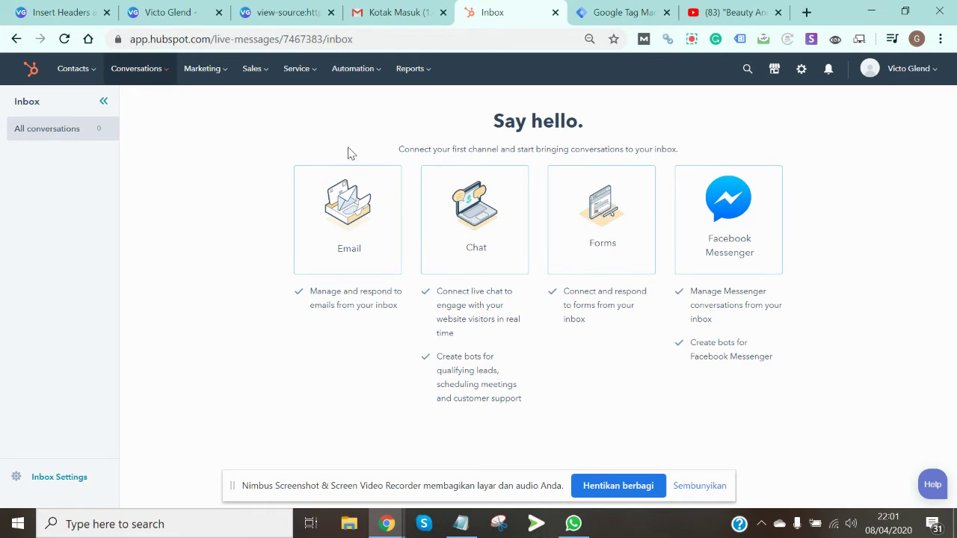
click(150, 15)
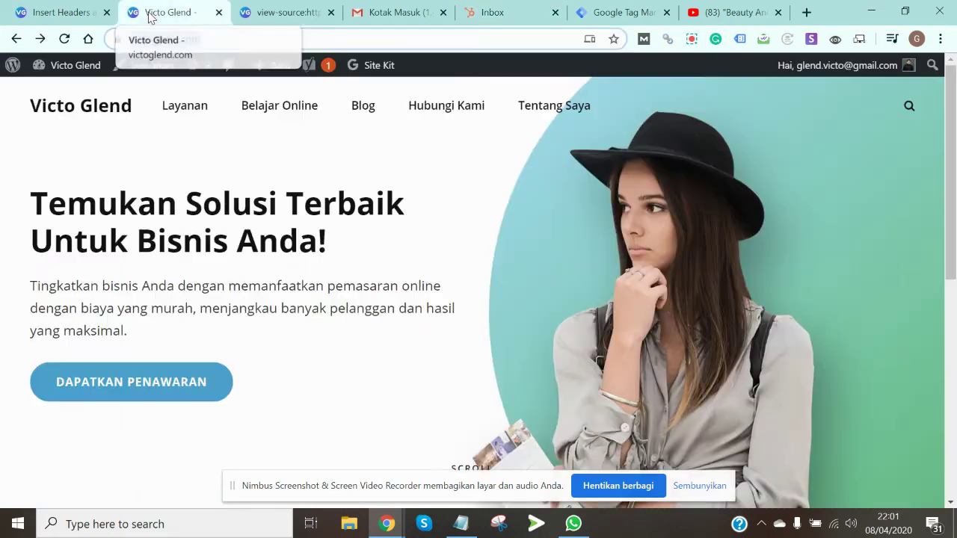
Step: Switch to Google Tag Manager and start a new trigger of type Kunjungan Halaman for all page views
click(641, 11)
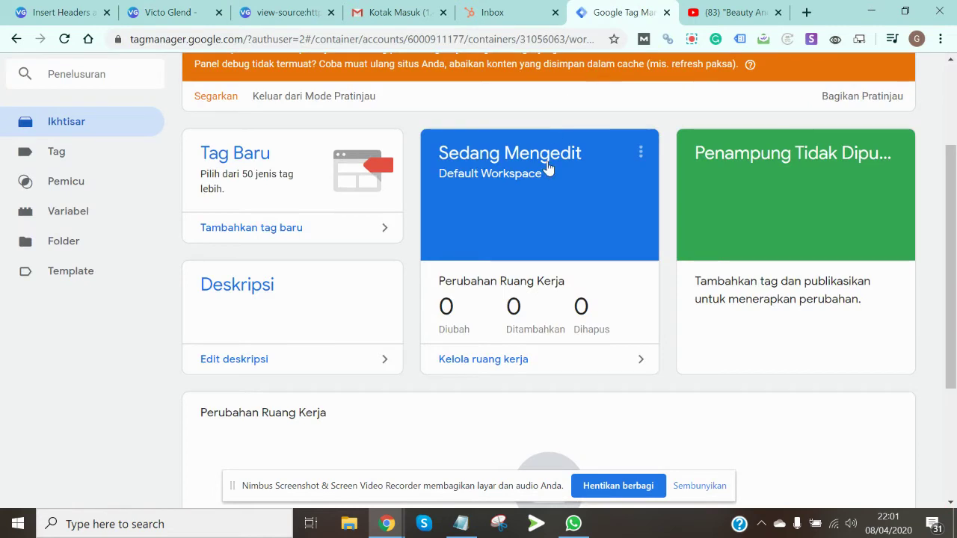
scroll(433, 255, down, 3)
scroll(361, 266, up, 2)
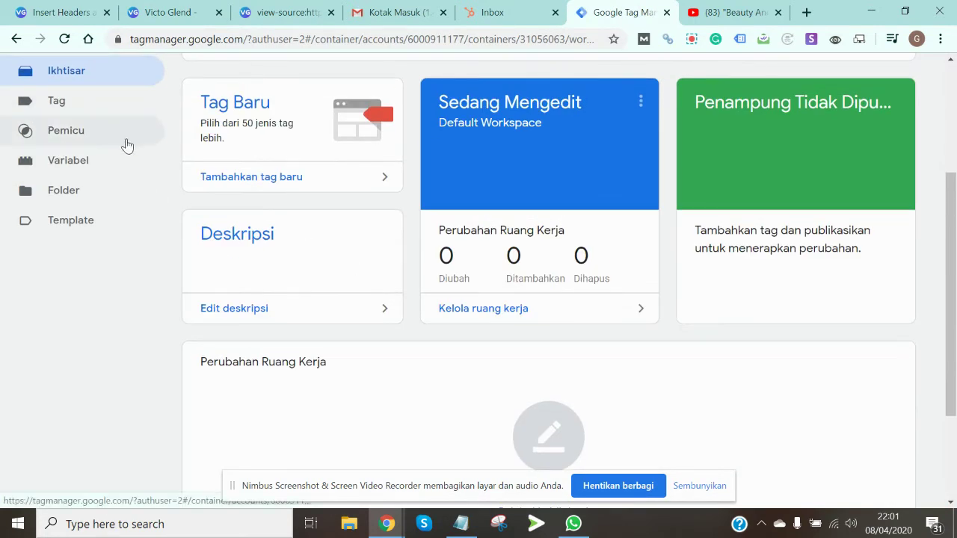
click(92, 132)
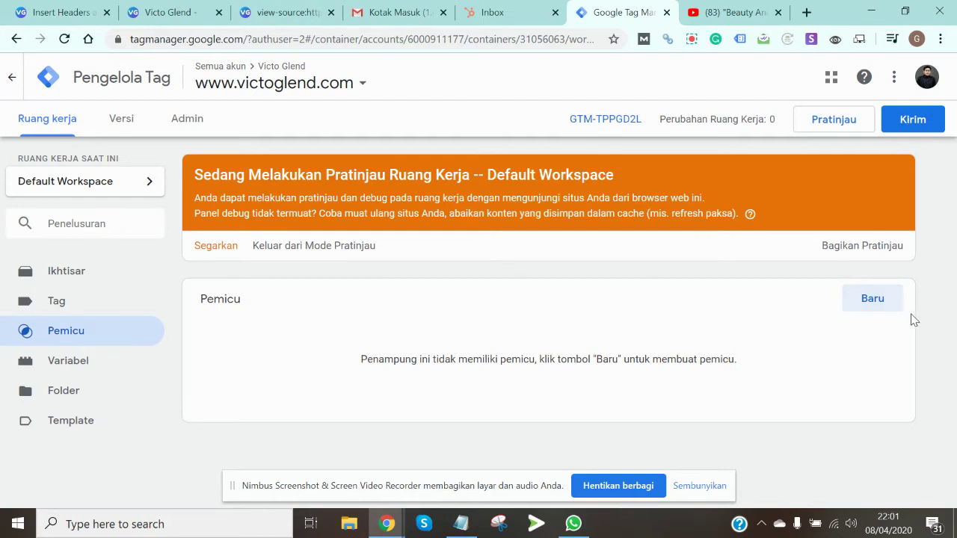
click(890, 309)
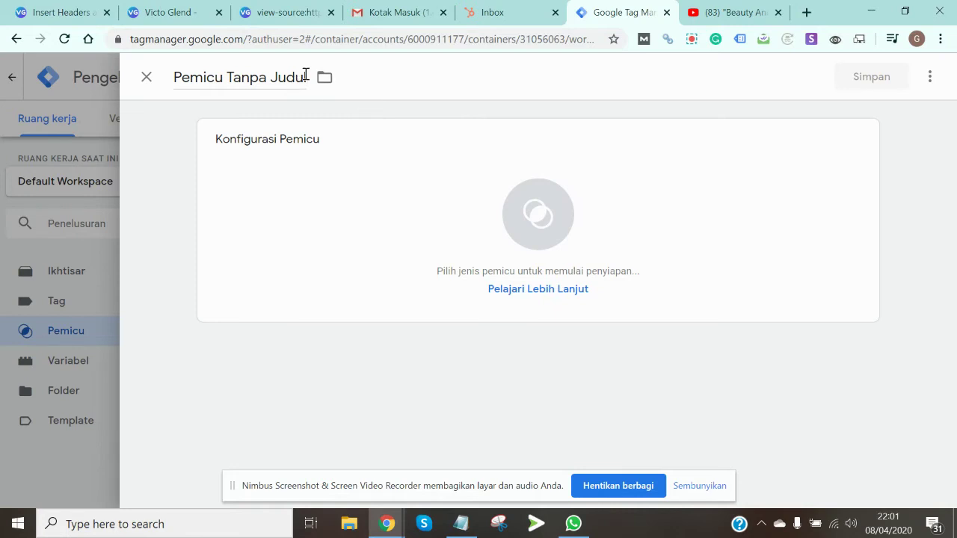
click(582, 244)
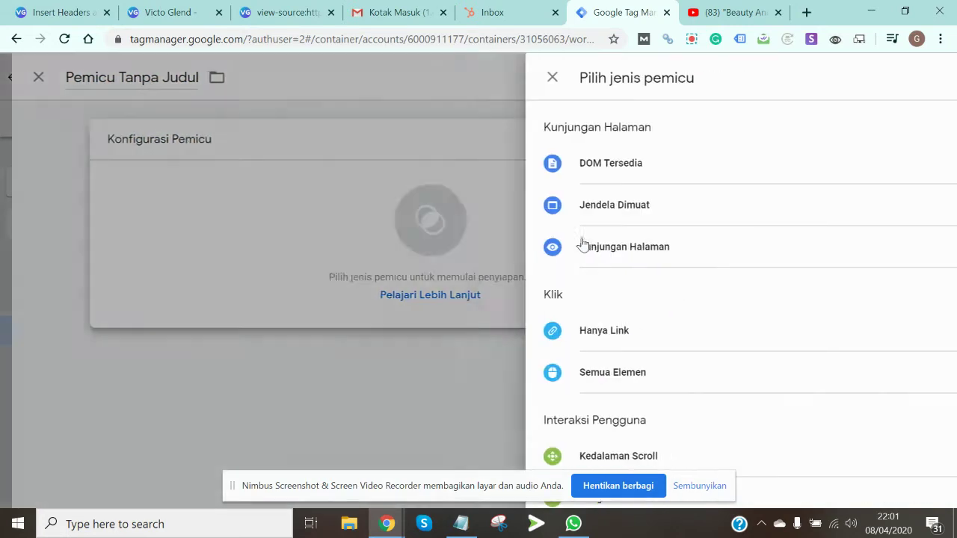
scroll(604, 291, down, 3)
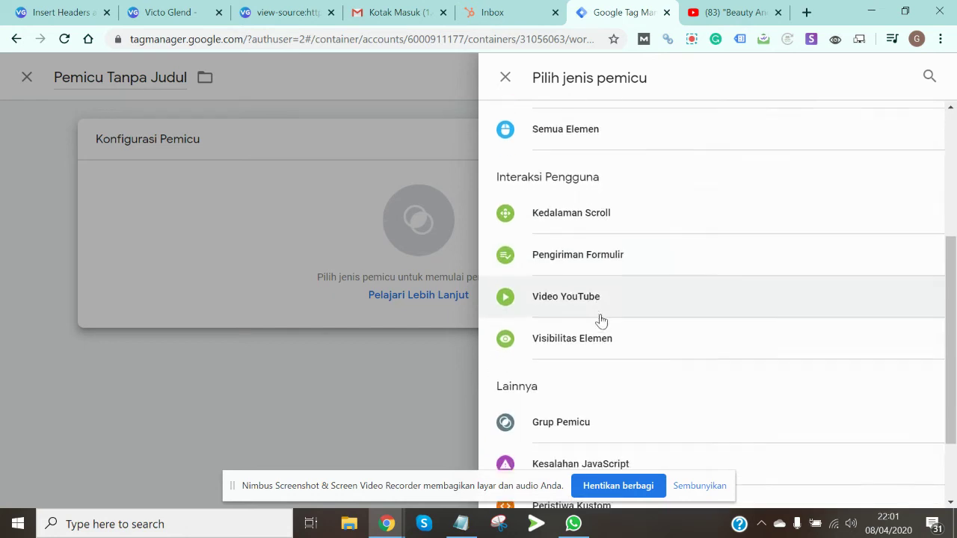
scroll(600, 320, down, 2)
scroll(600, 322, up, 5)
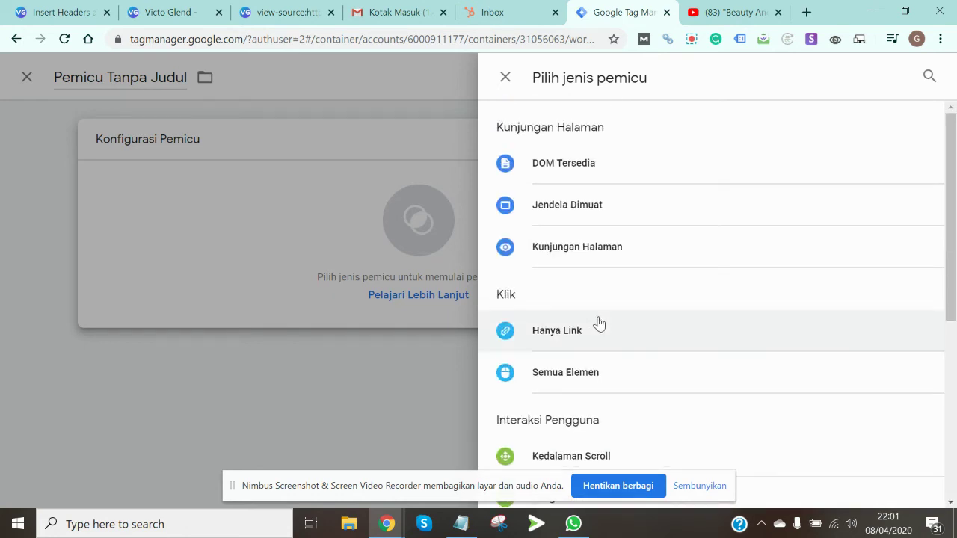
click(575, 264)
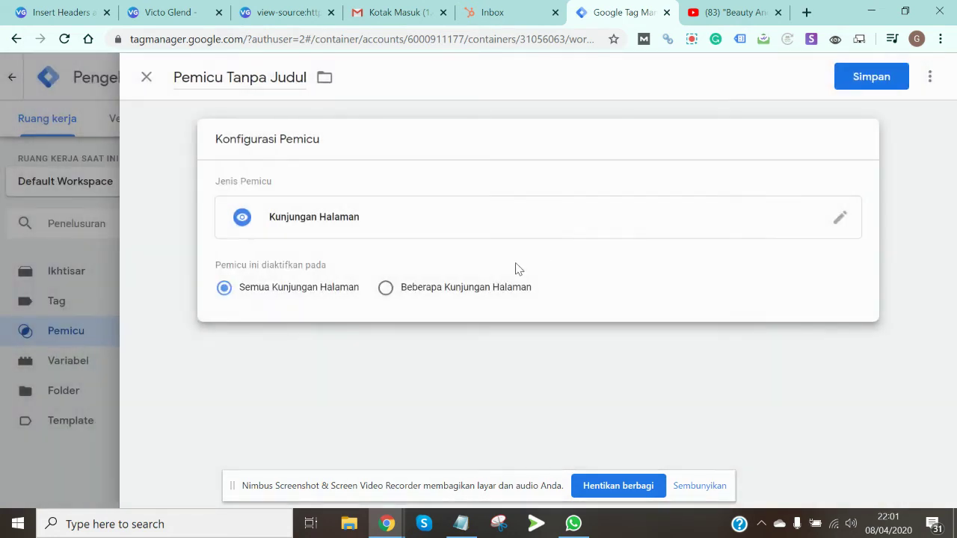
Step: Name the new trigger "View Page" and save it
click(297, 76)
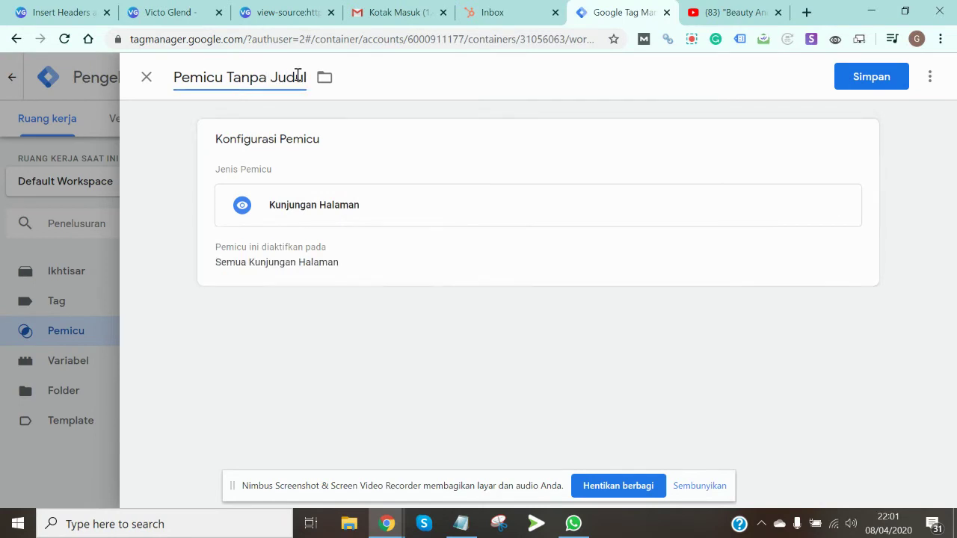
drag(306, 77, 146, 79)
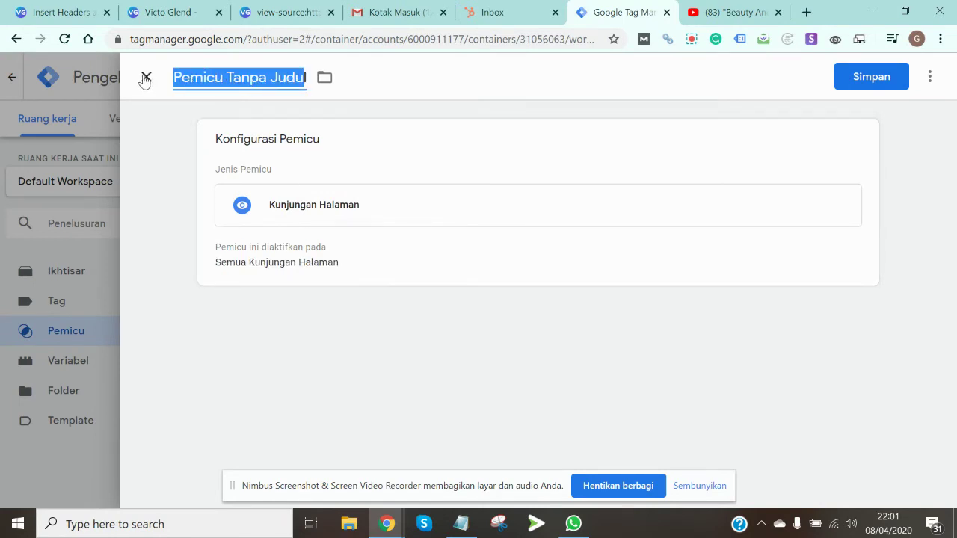
key(BackSpace)
text(Vi)
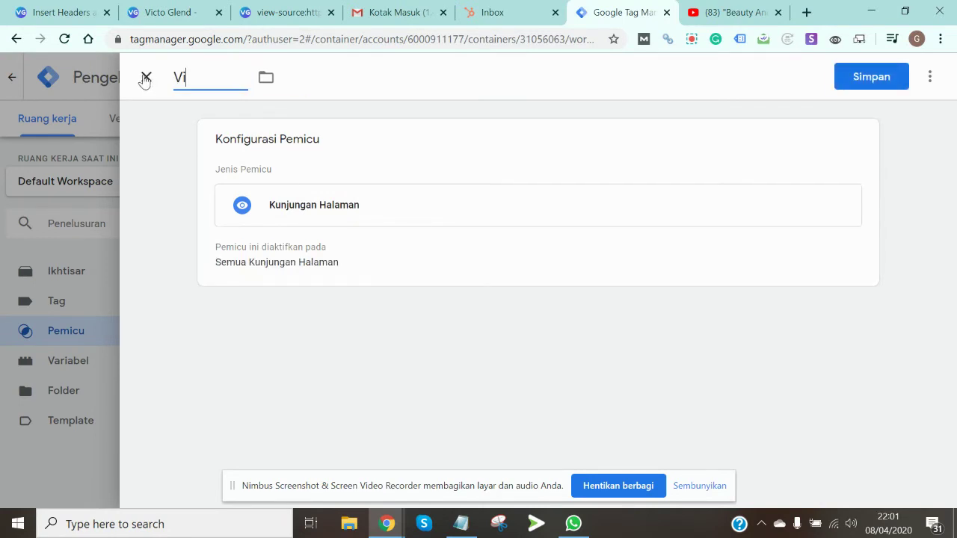
text(ewPage)
key(BackSpace)
key(BackSpace)
text(pagege)
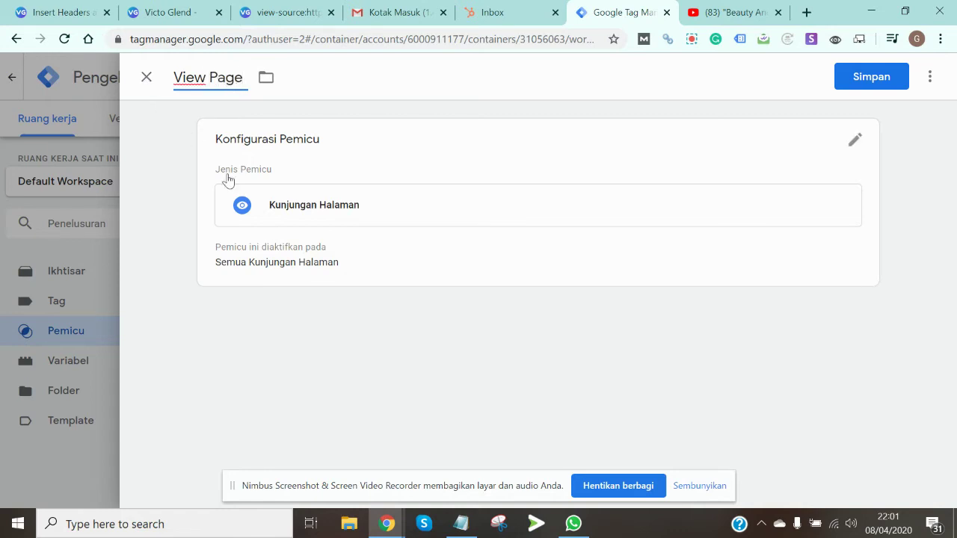
click(871, 87)
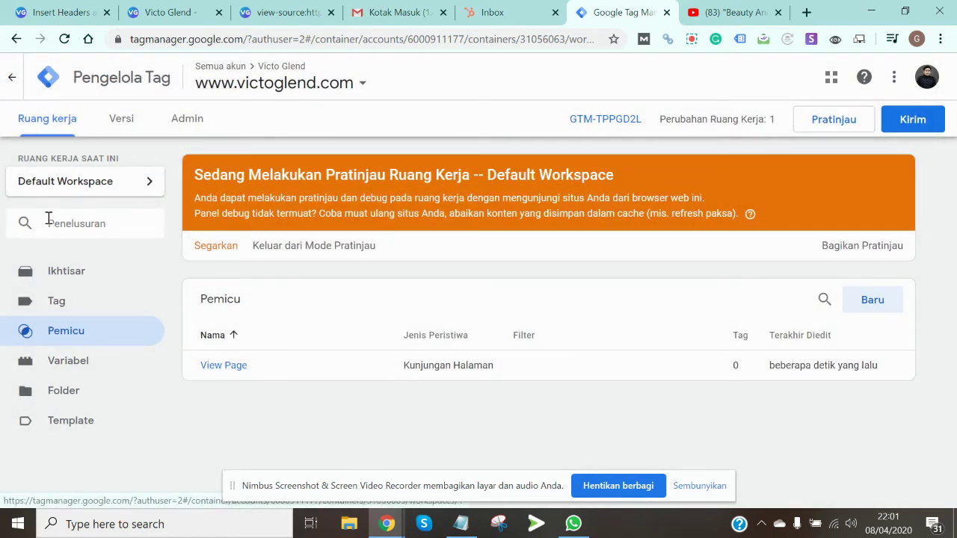
Step: Show the container's tag list in Tag Manager, and bring up the Tracking code page in HubSpot's settings
click(77, 302)
click(494, 12)
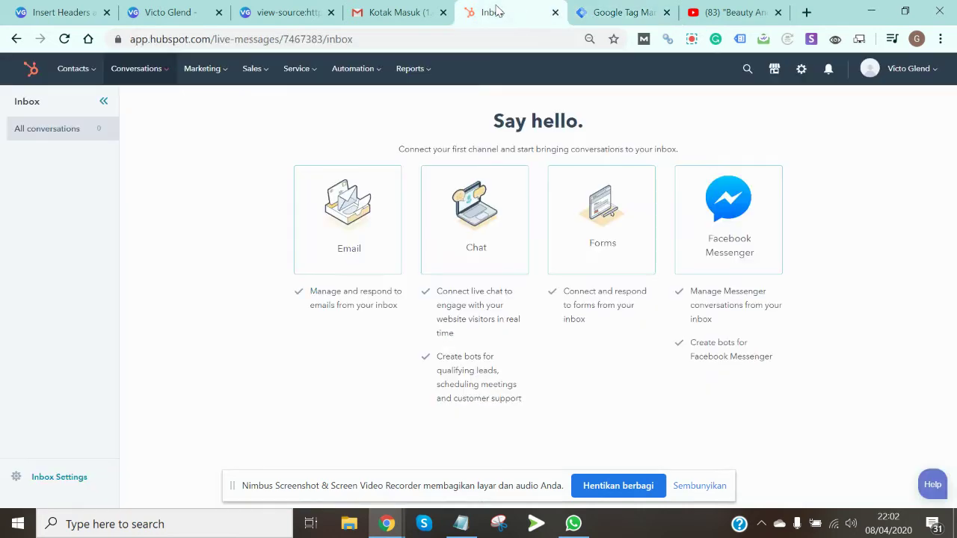
click(643, 12)
click(515, 9)
click(802, 78)
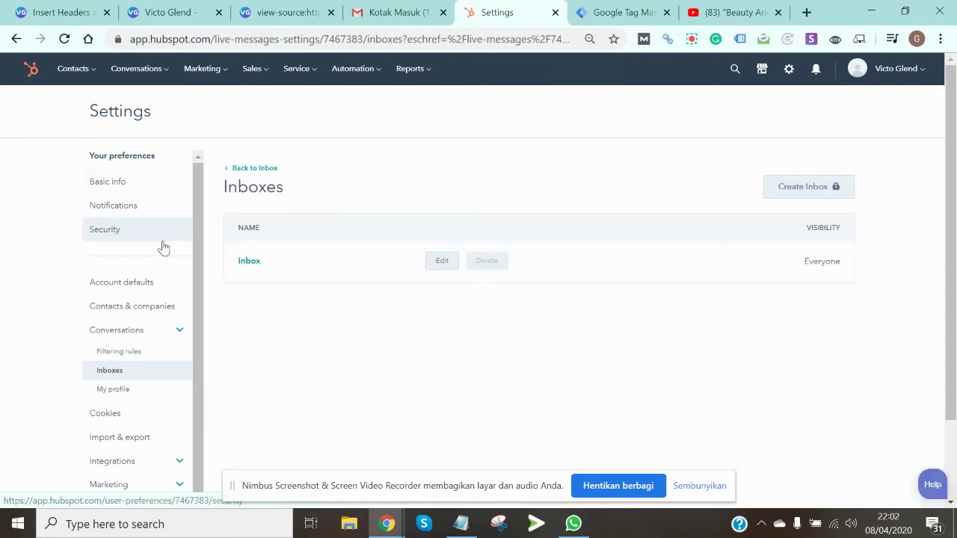
scroll(179, 385, down, 1)
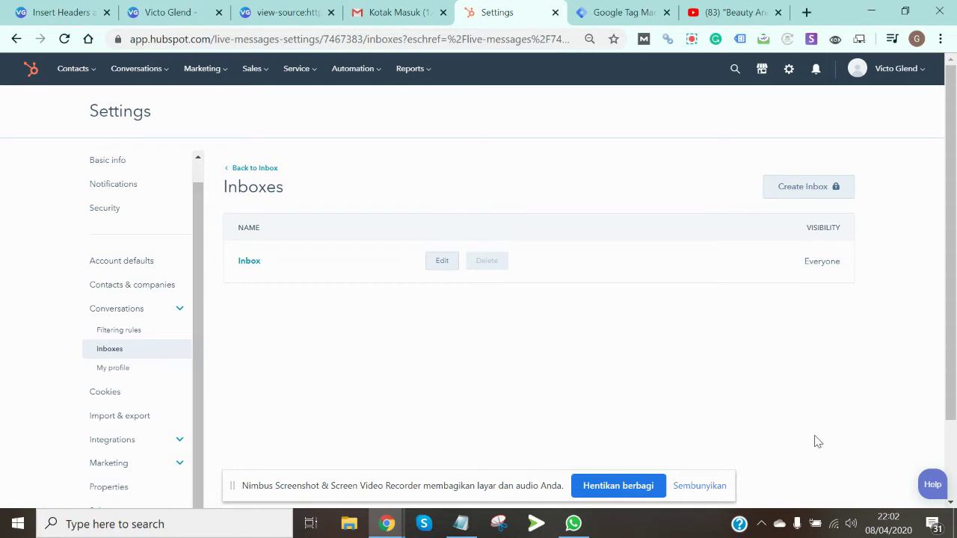
key(ctrl+minus)
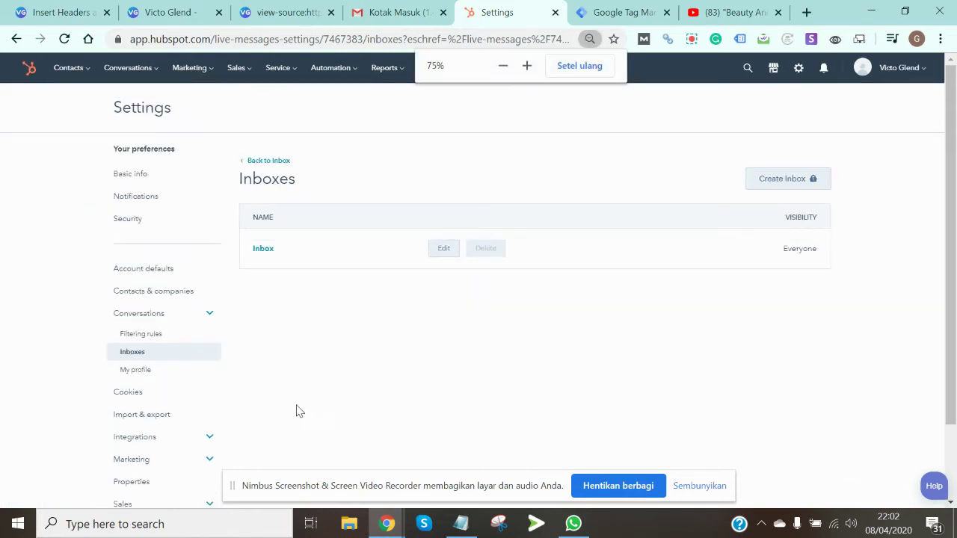
scroll(177, 421, down, 2)
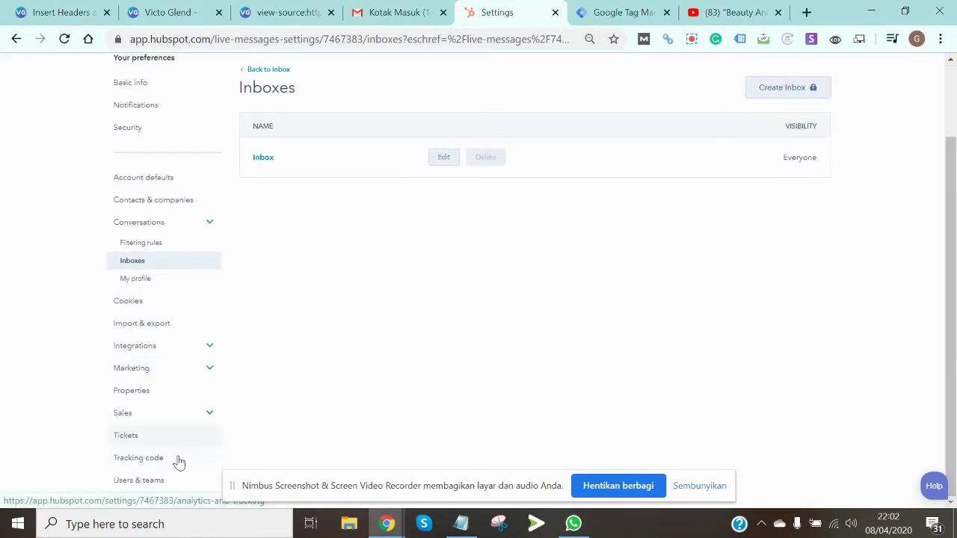
click(171, 463)
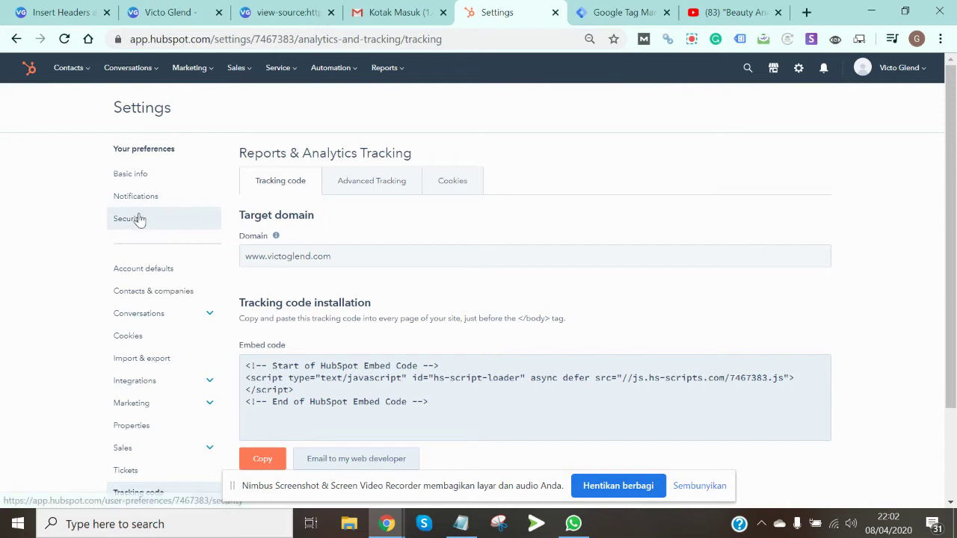
Step: Copy the HubSpot embed code from the tracking code installation section
scroll(493, 127, down, 1)
scroll(482, 157, up, 1)
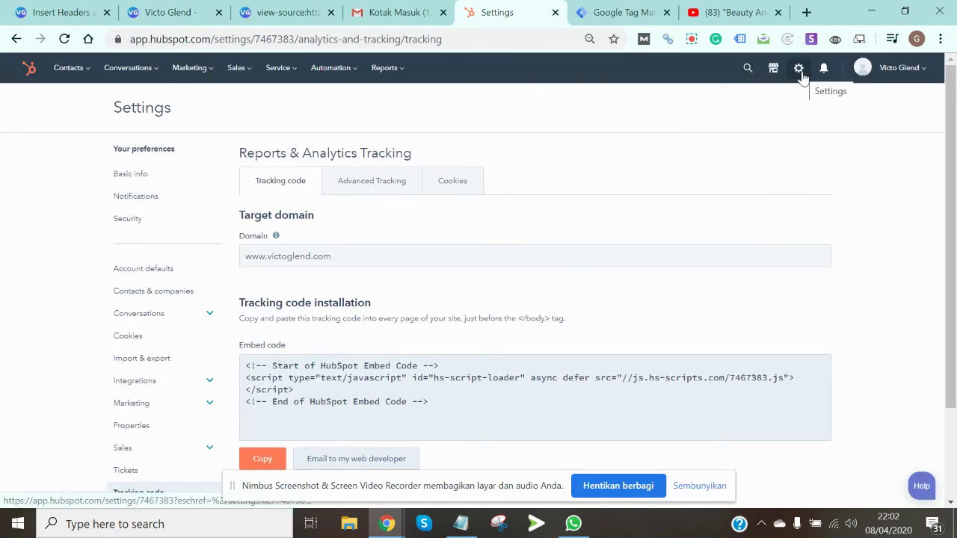
scroll(205, 204, down, 2)
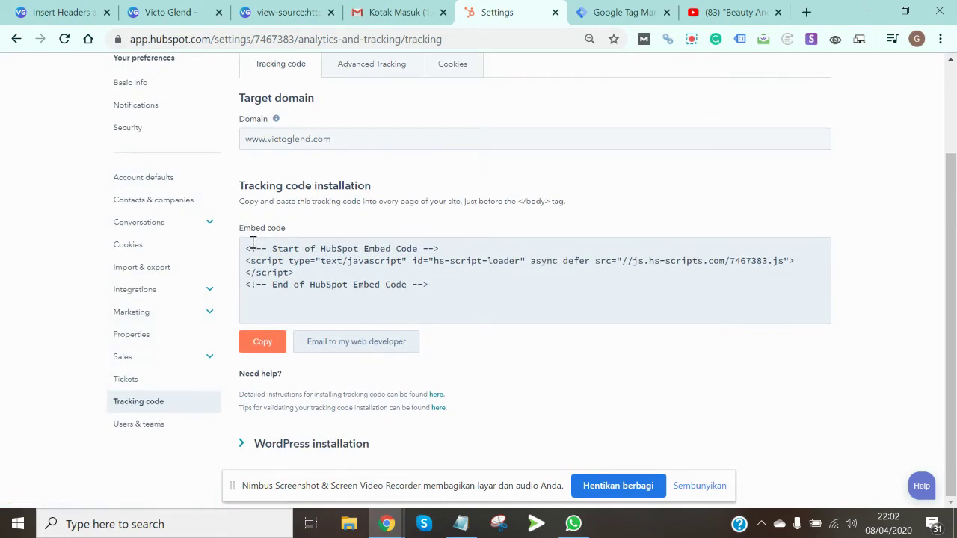
click(274, 253)
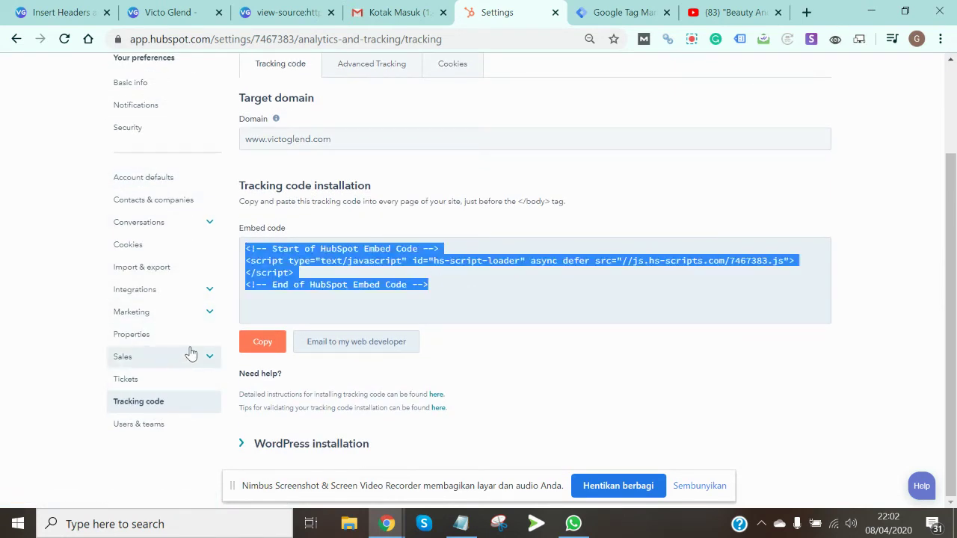
click(273, 343)
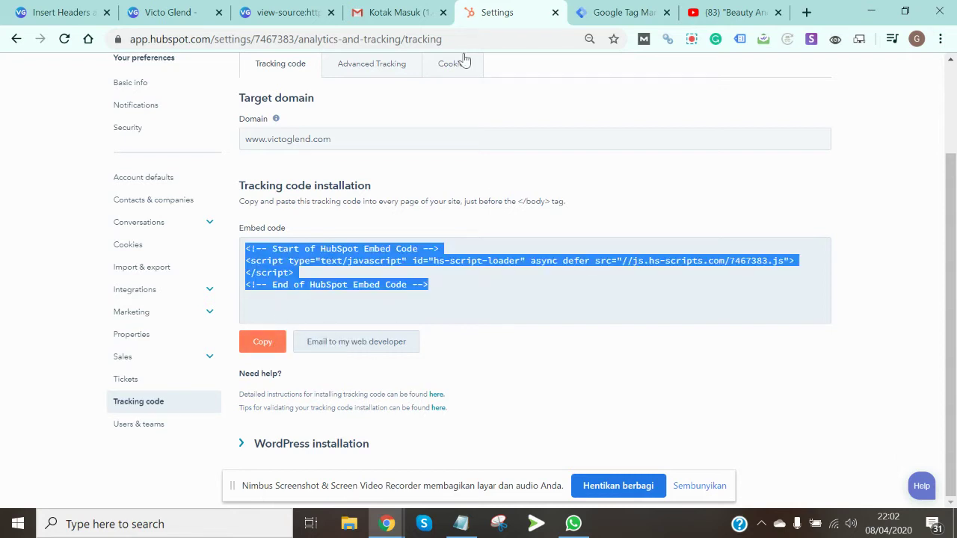
Step: Switch to Google Tag Manager and create a new tag named "Hubspot Tracking"
click(619, 9)
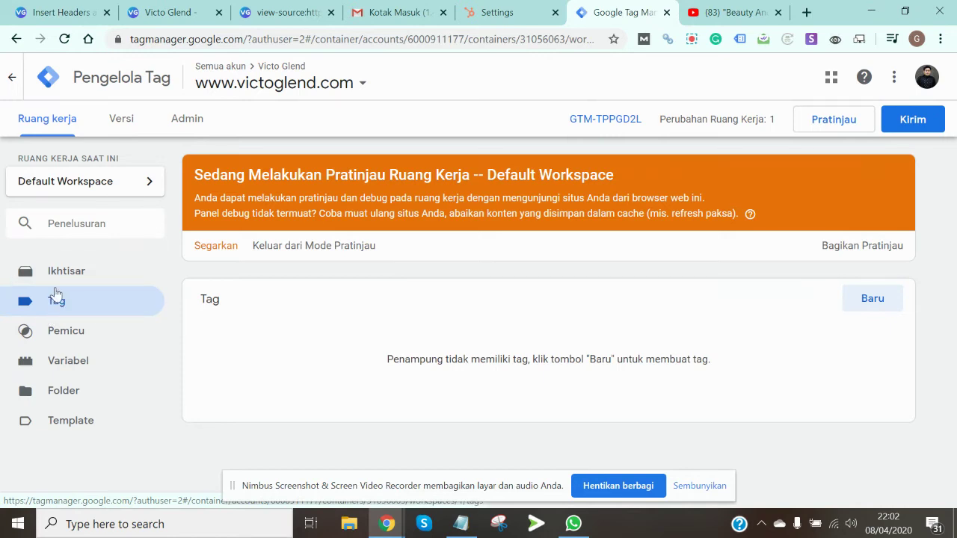
click(873, 300)
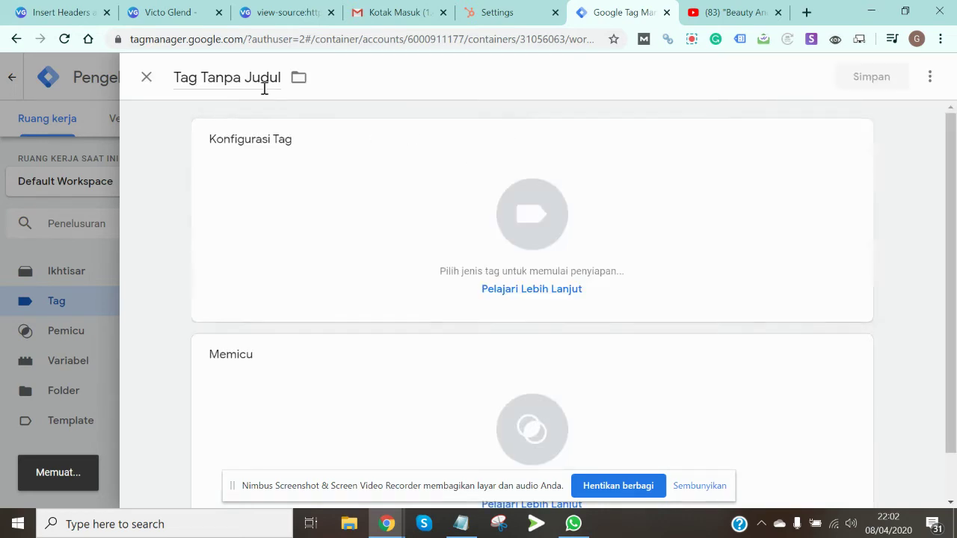
click(281, 85)
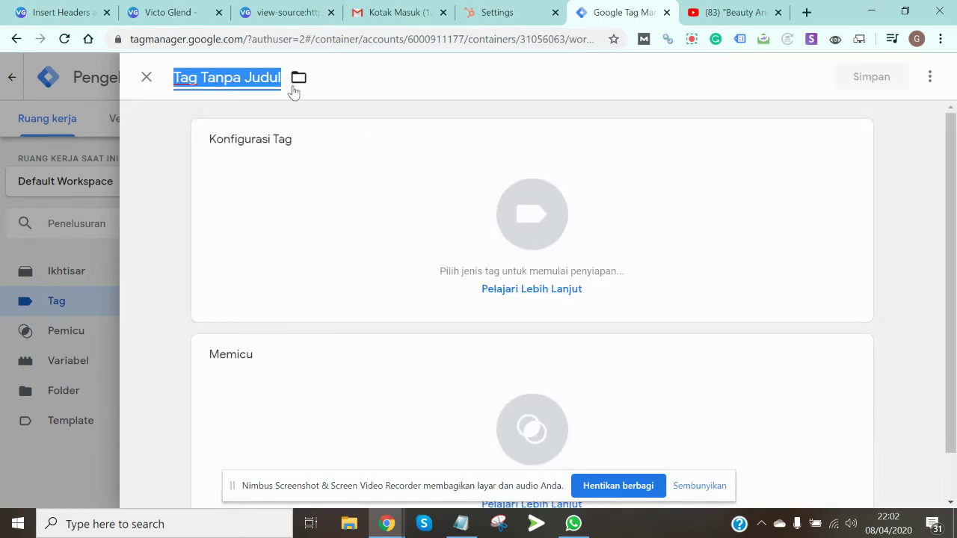
text(Hubspot Tracking)
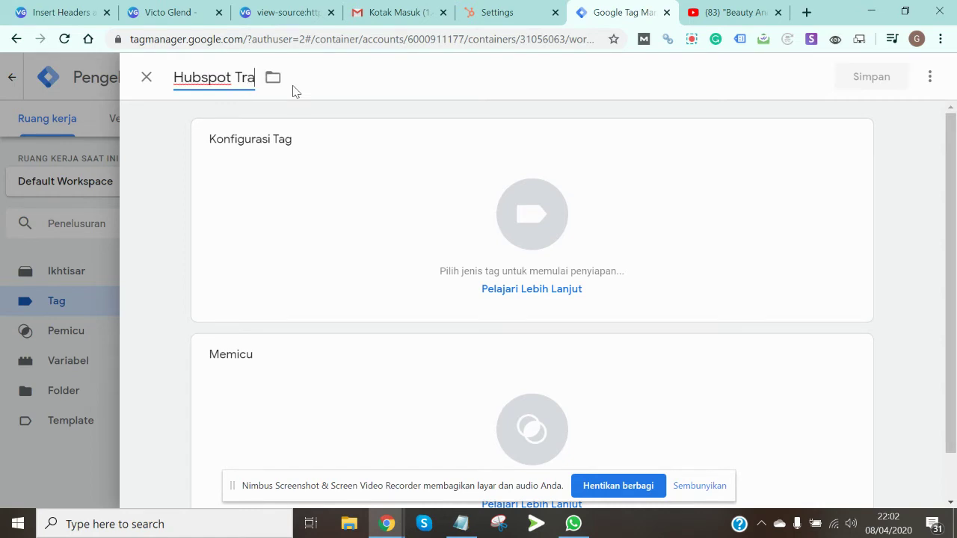
Step: Set the tag type to custom HTML and paste the copied HubSpot embed code into its HTML field
click(466, 212)
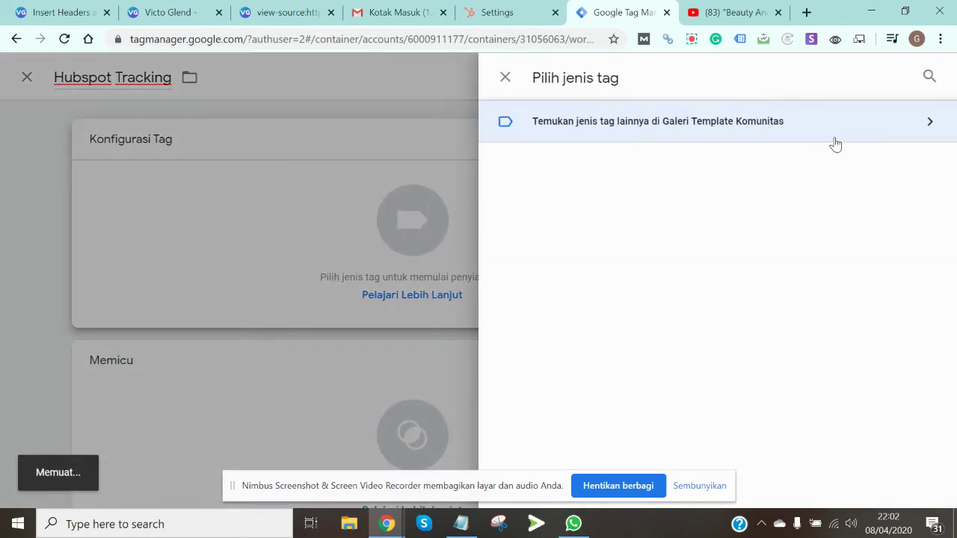
scroll(584, 305, down, 2)
scroll(583, 304, down, 3)
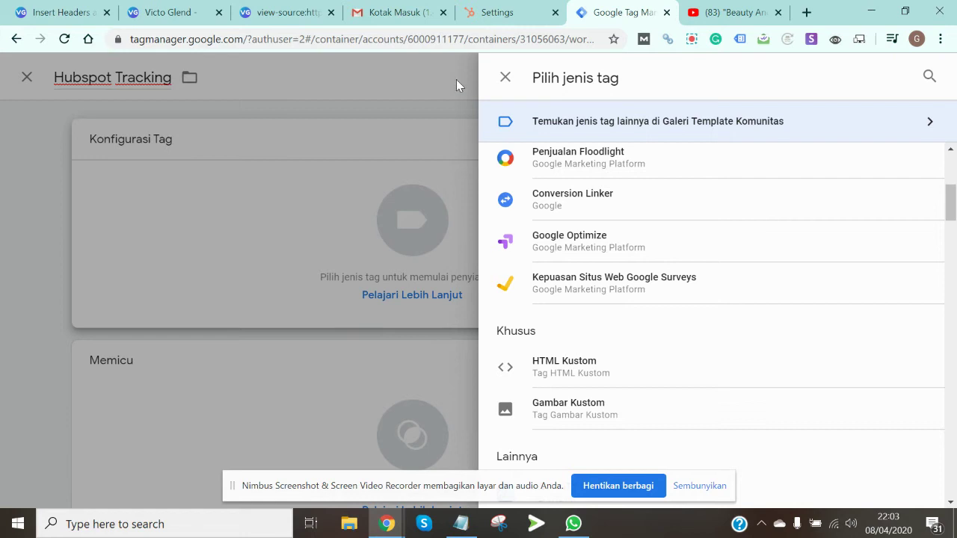
click(584, 381)
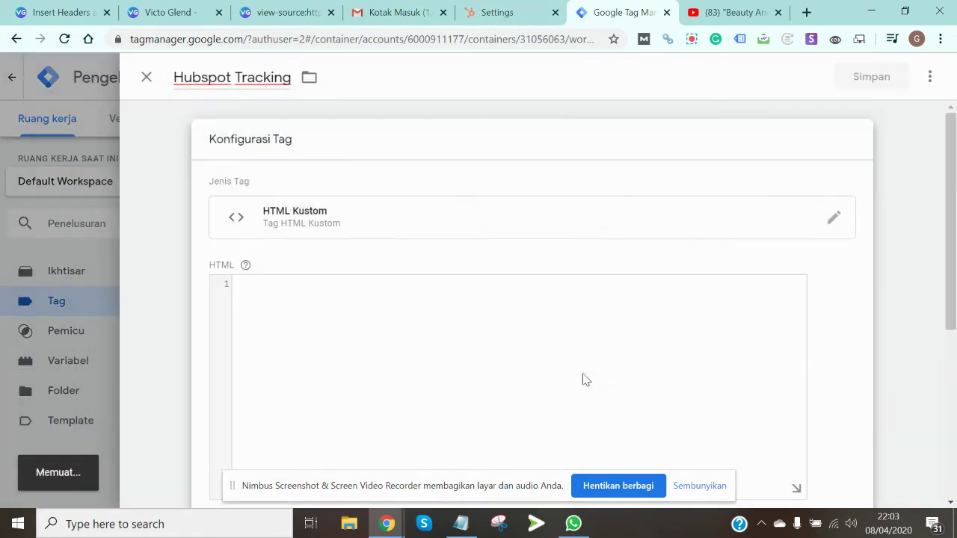
click(317, 335)
key(ctrl+v)
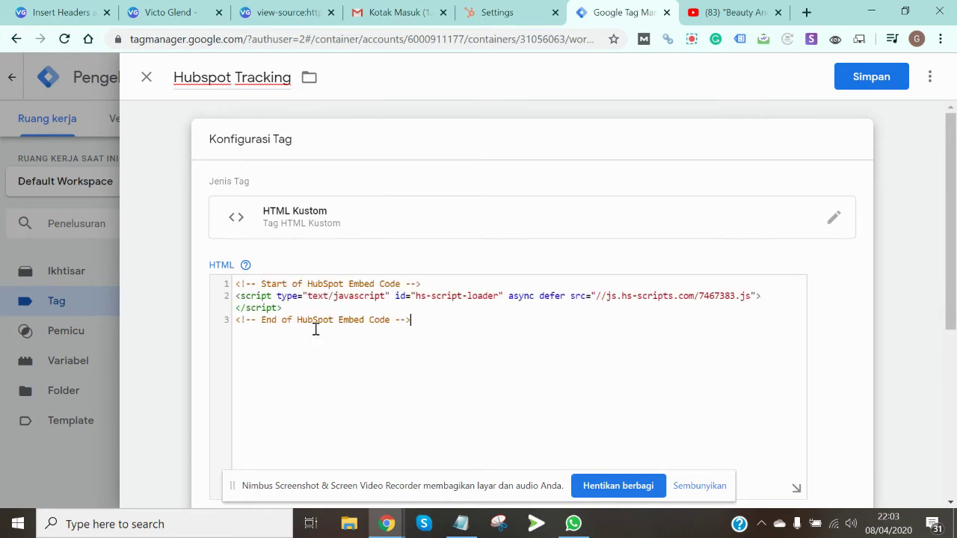
Step: Assign the All Pages trigger to the Hubspot Tracking tag and save the tag
scroll(755, 386, down, 4)
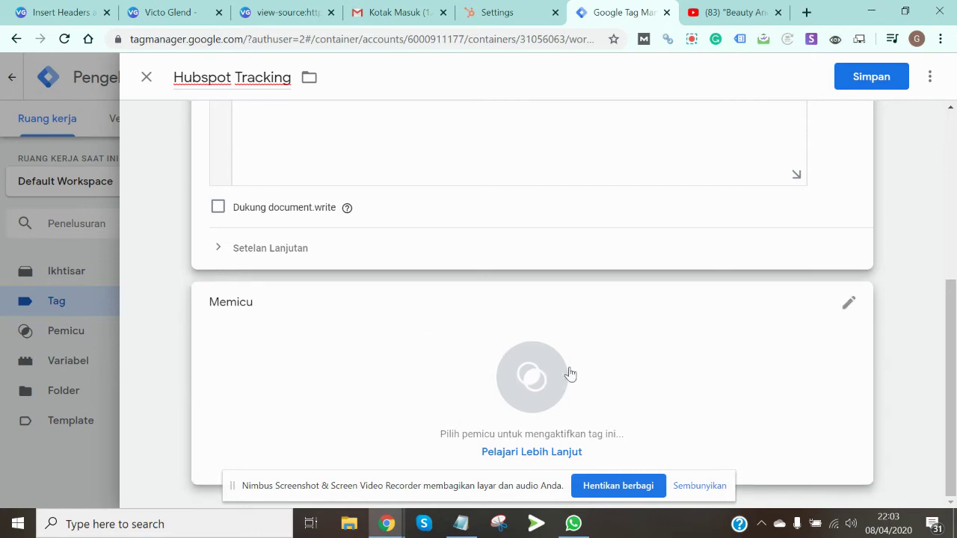
click(551, 384)
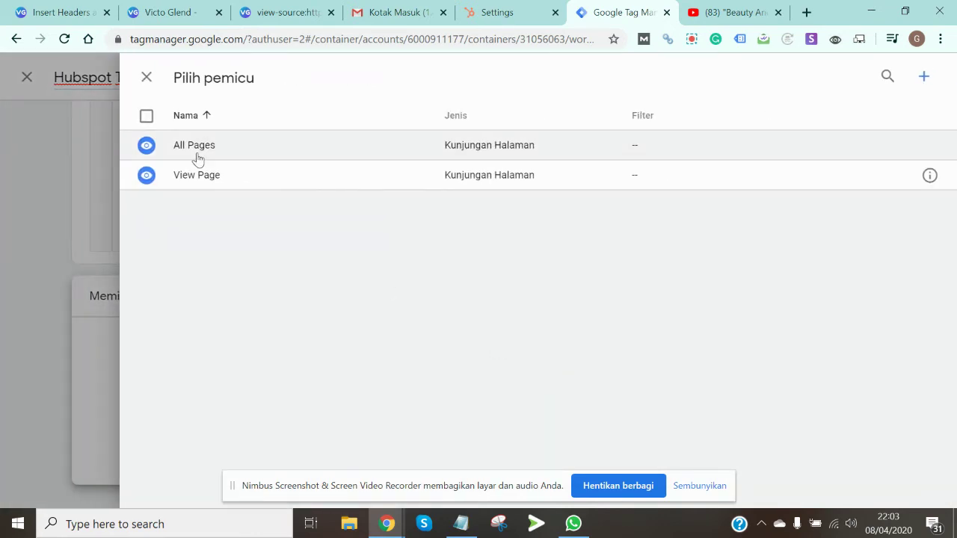
click(269, 154)
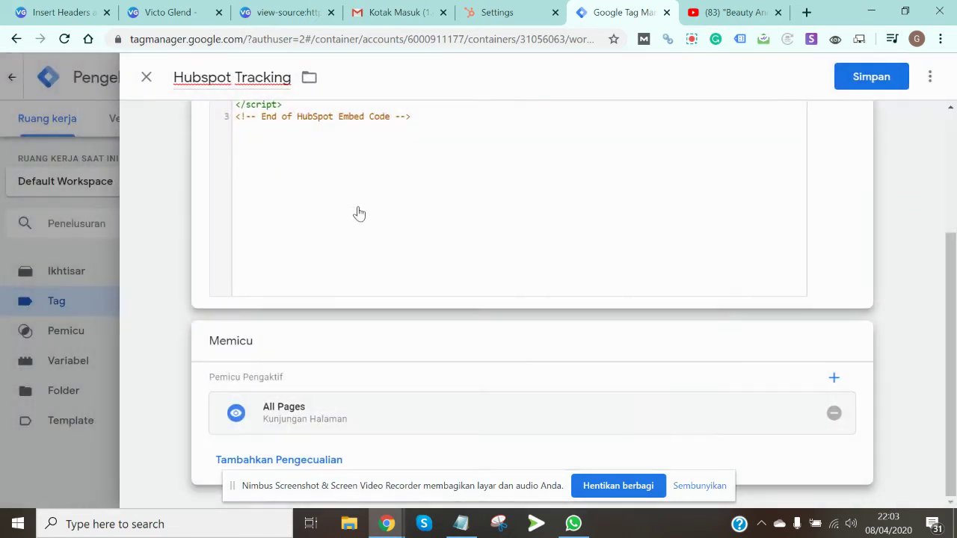
click(867, 81)
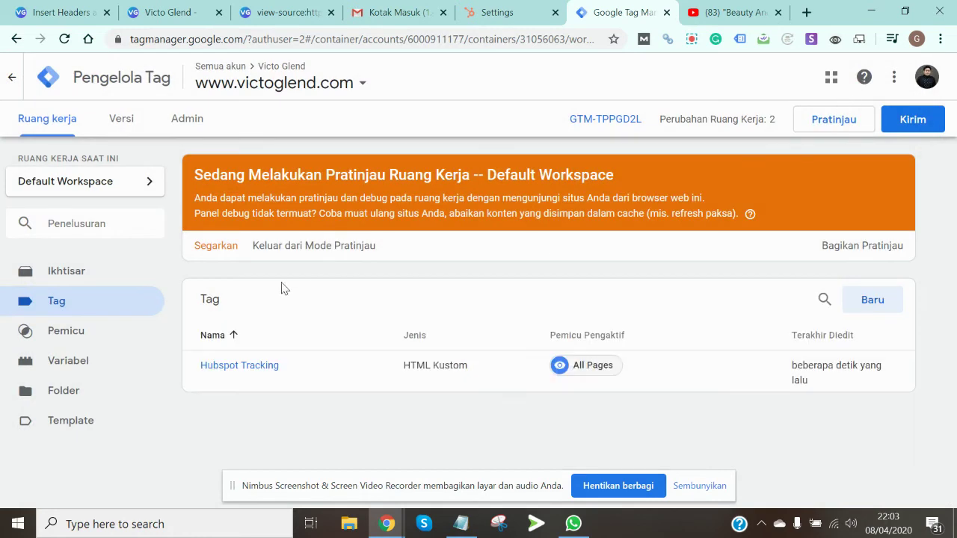
Step: Refresh the workspace preview in Tag Manager and reload the website's home page
click(210, 253)
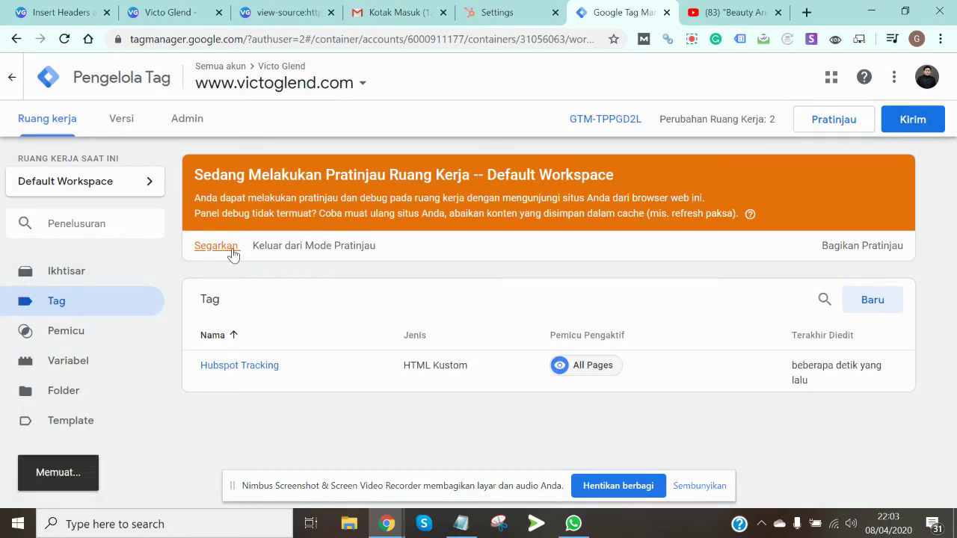
click(154, 11)
click(64, 39)
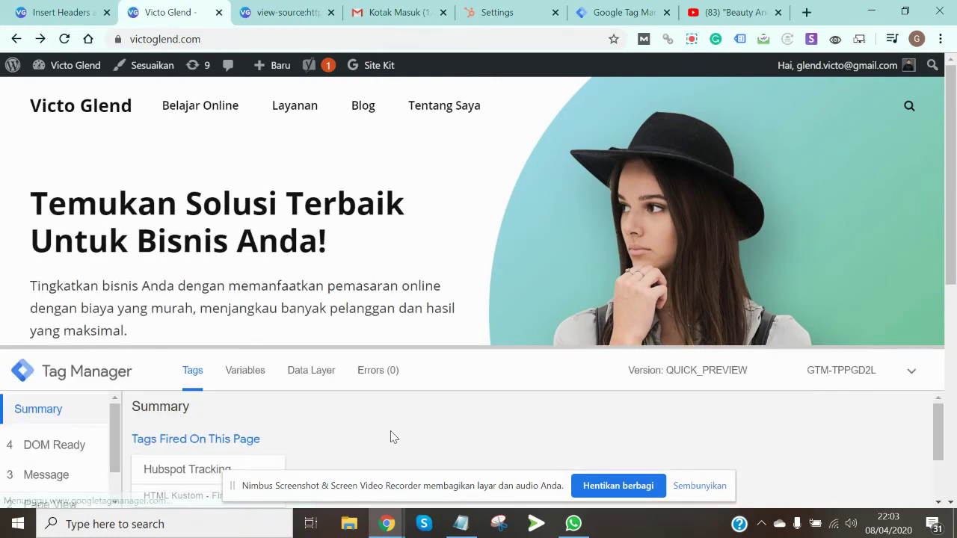
Step: Check the tags fired on the page in the Tag Manager debug pane, collapse it, and look over the home page
scroll(312, 445, down, 1)
scroll(284, 447, up, 1)
drag(261, 445, 188, 443)
click(253, 485)
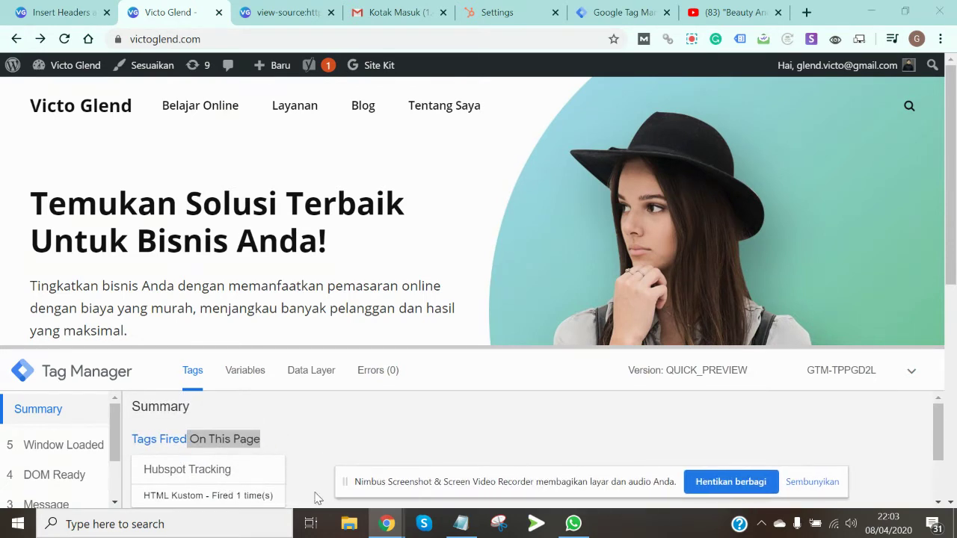
drag(420, 499, 378, 491)
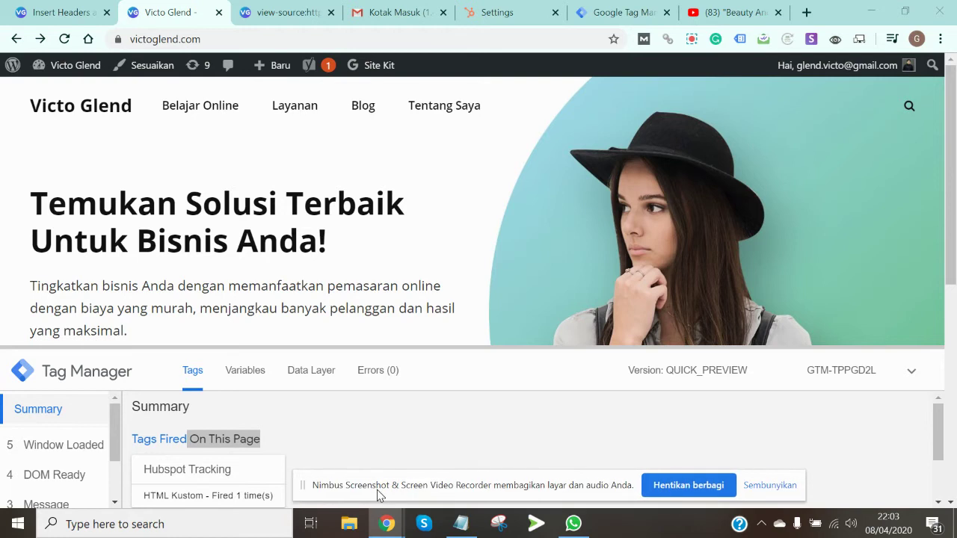
click(912, 372)
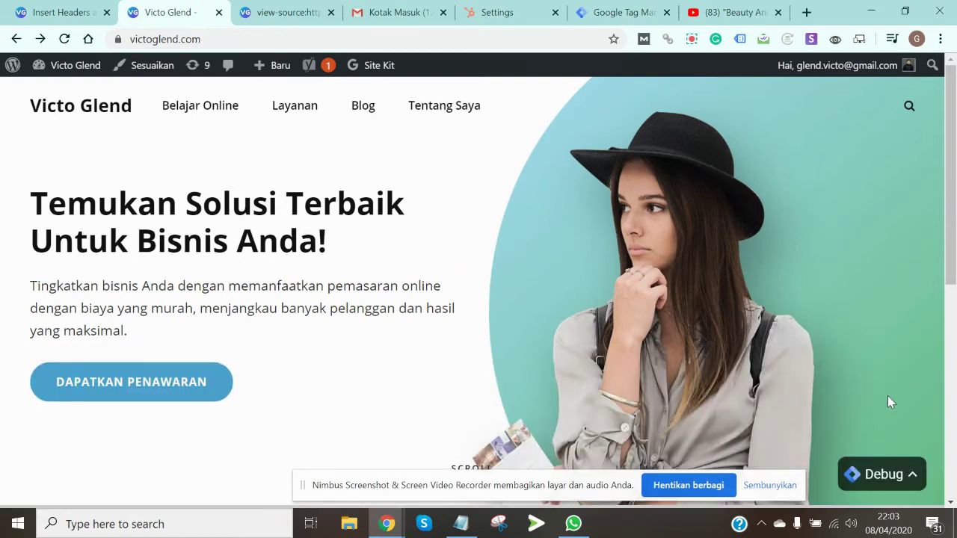
scroll(867, 413, down, 3)
scroll(864, 419, up, 3)
Step: Switch to HubSpot, open the Conversations inbox, and start setting up the Chat channel
click(507, 13)
scroll(334, 236, up, 2)
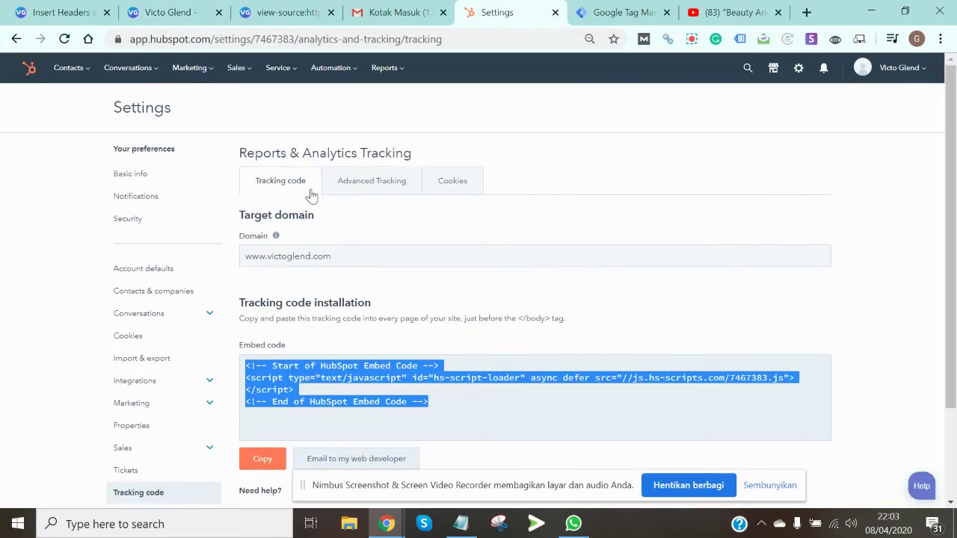
click(118, 69)
click(115, 110)
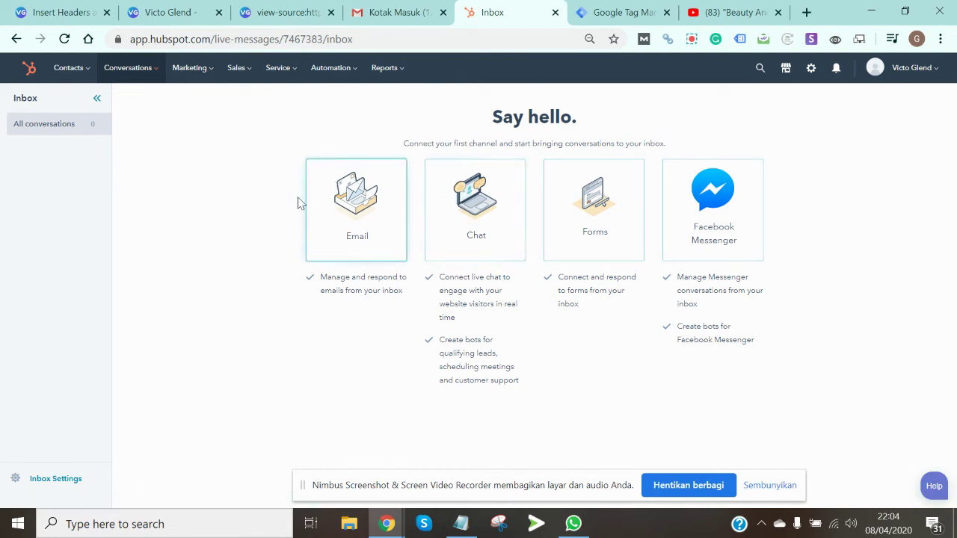
click(469, 216)
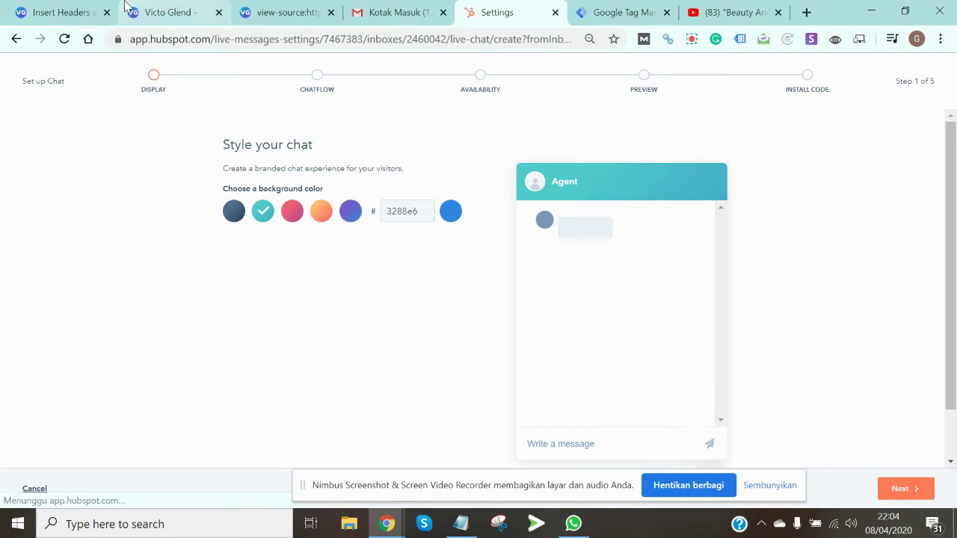
Step: Look over the website's home page and its source, and return to the HubSpot chat setup
click(172, 12)
scroll(521, 260, down, 4)
scroll(521, 260, up, 2)
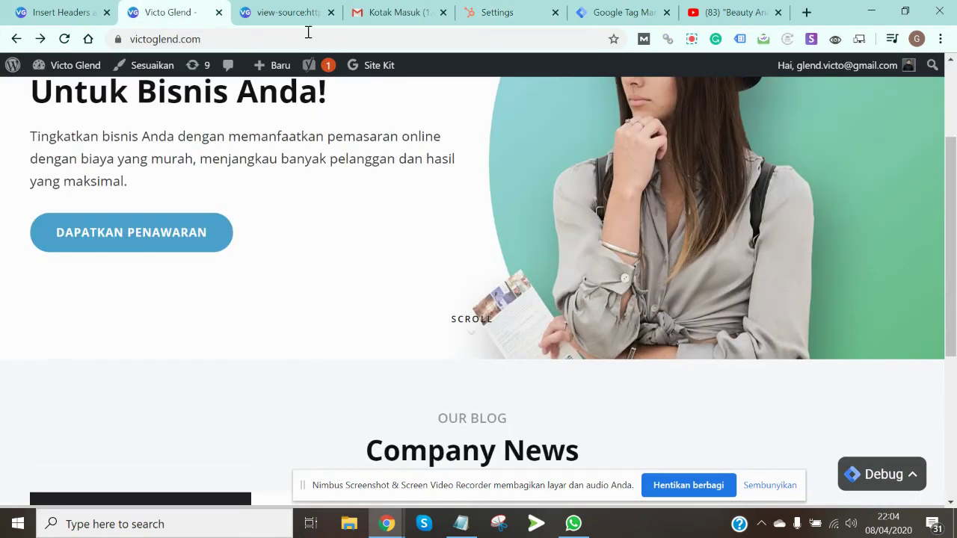
click(396, 12)
click(320, 6)
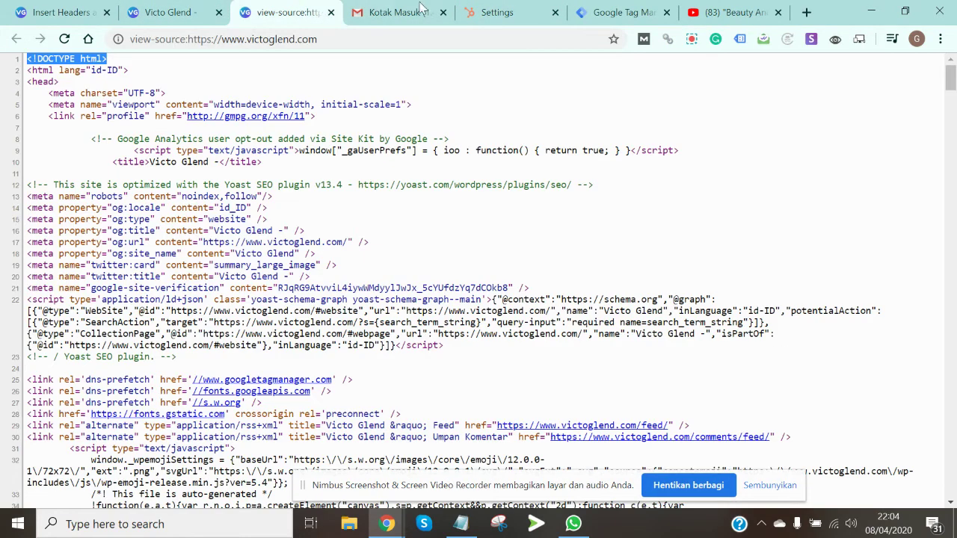
click(518, 17)
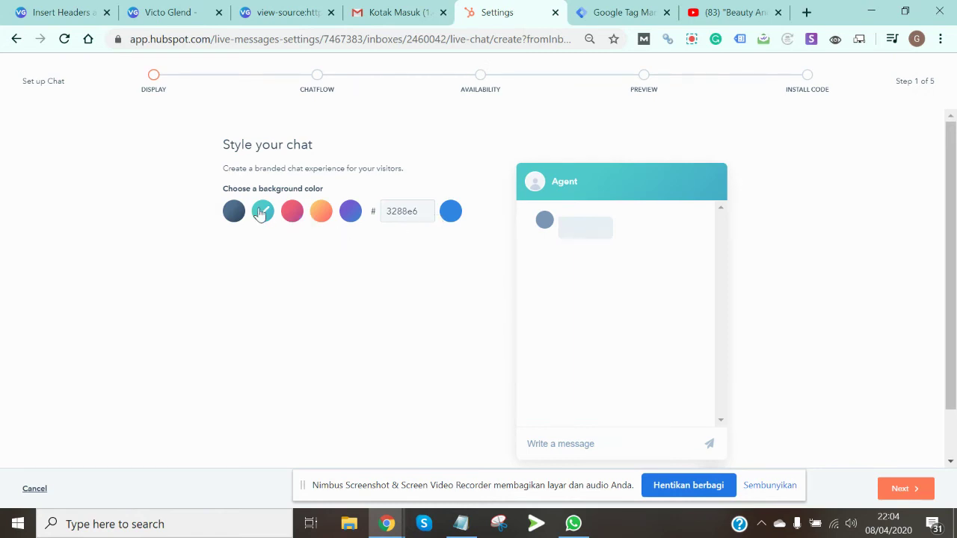
Step: Keep the teal chat background color and continue to the chatflow stage of the setup
scroll(658, 318, down, 1)
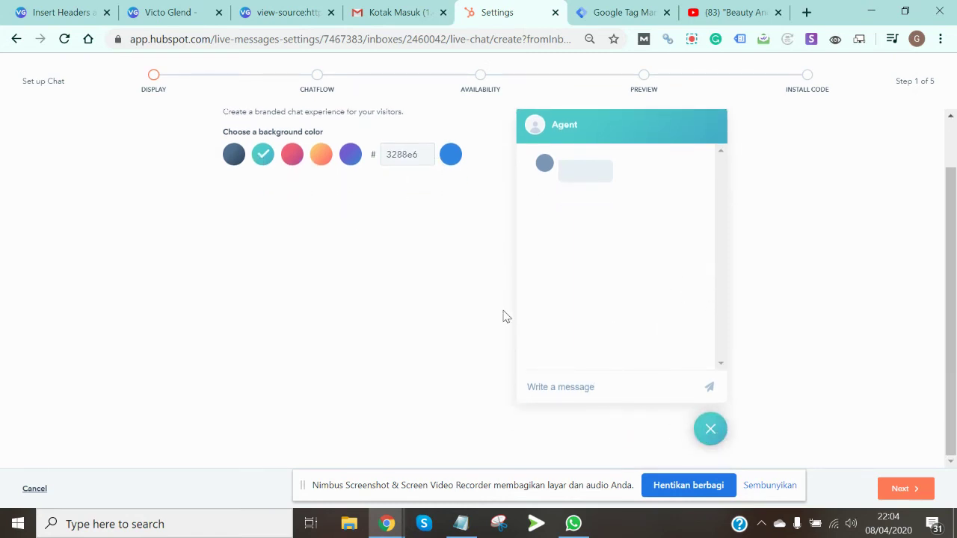
scroll(503, 316, up, 1)
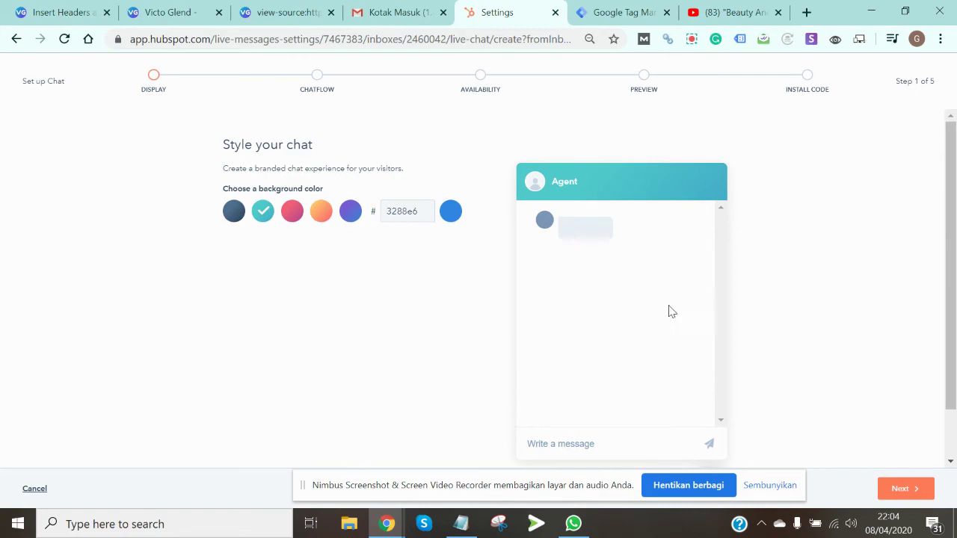
click(551, 488)
drag(550, 487, 537, 492)
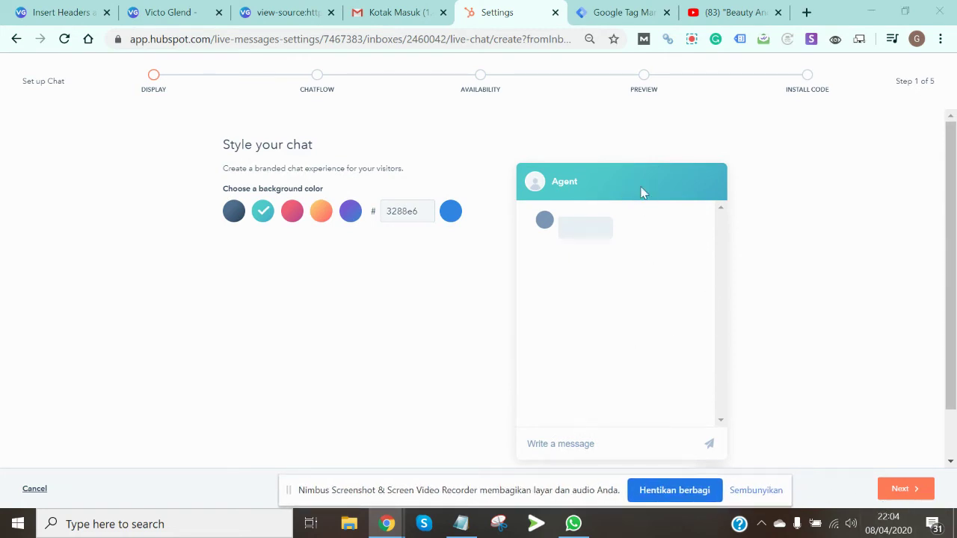
click(901, 489)
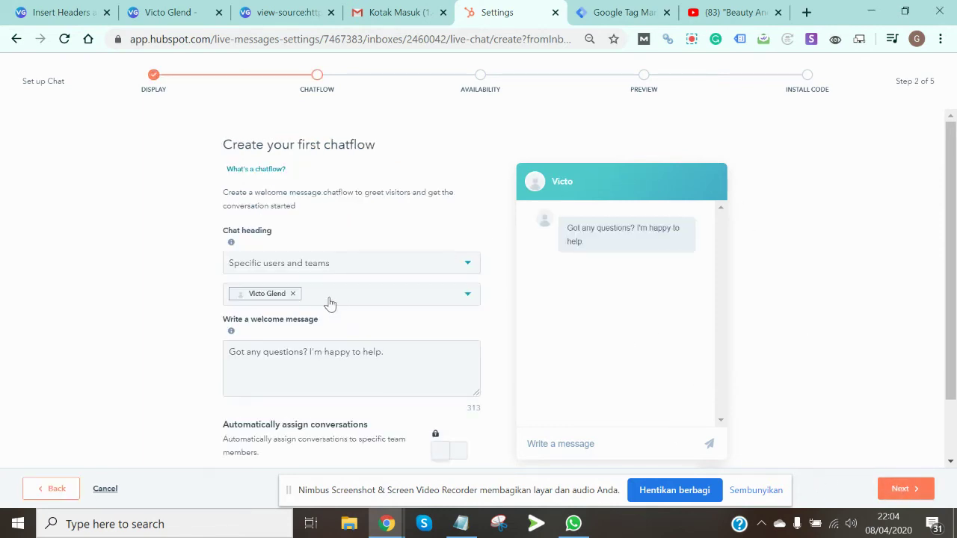
Step: Review the chat heading options, leaving Specific users and teams selected
click(349, 266)
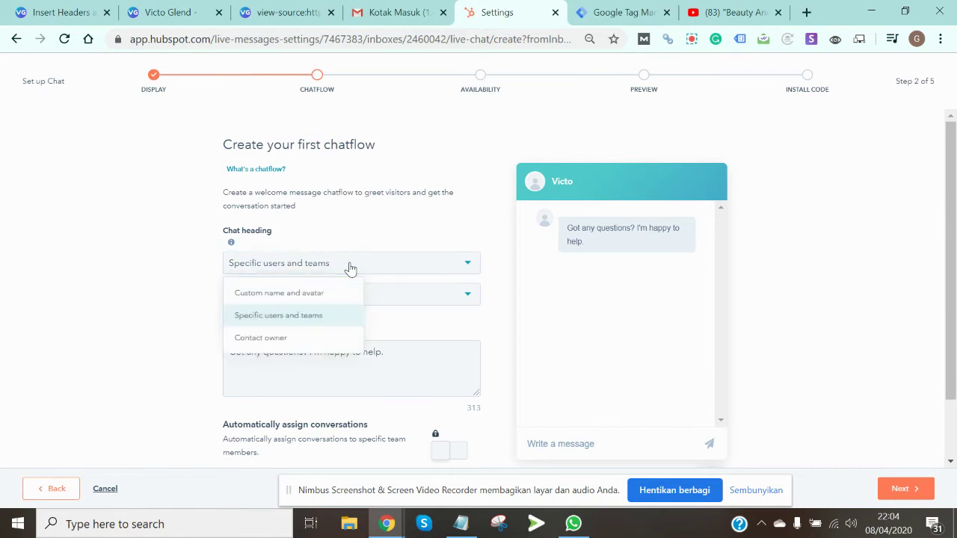
click(184, 286)
scroll(382, 329, down, 1)
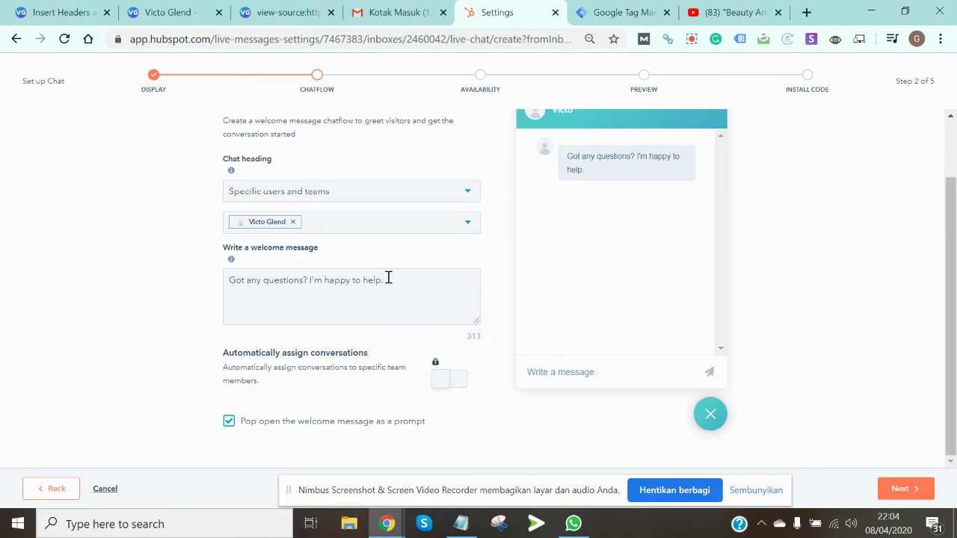
Step: Copy the welcome message "Got any questions? I'm happy to help." and translate it into Indonesian in Google Translate
drag(388, 278, 222, 283)
key(ctrl+c)
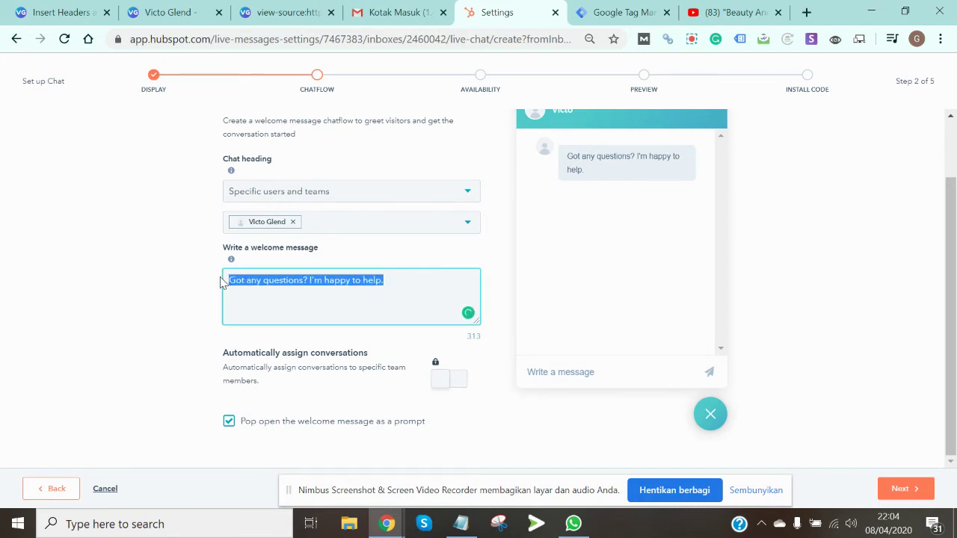
double_click(819, 17)
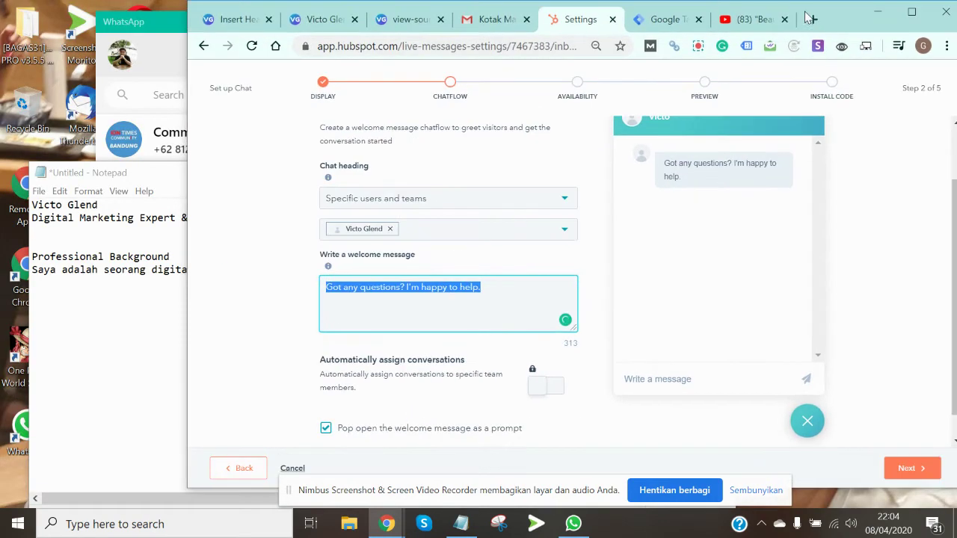
click(911, 12)
click(807, 13)
text(tra)
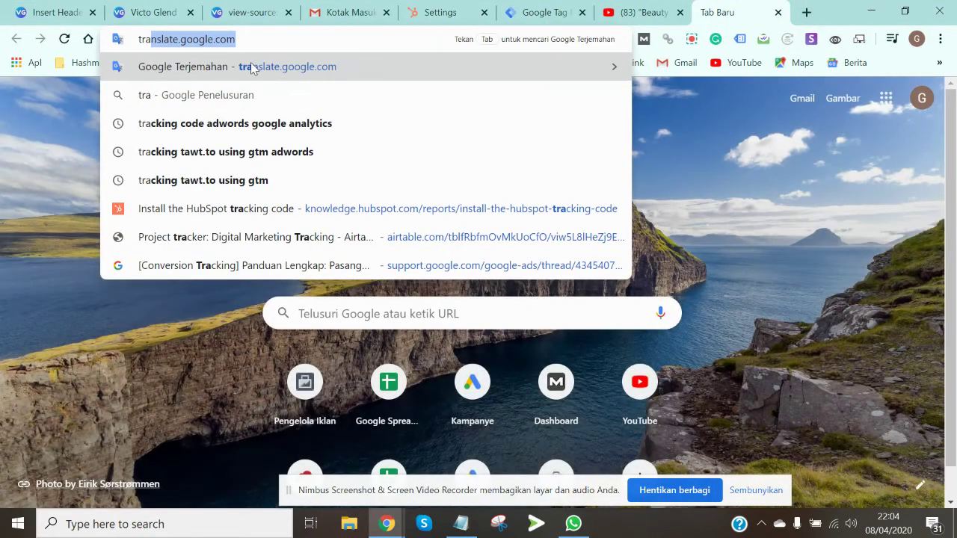
click(250, 66)
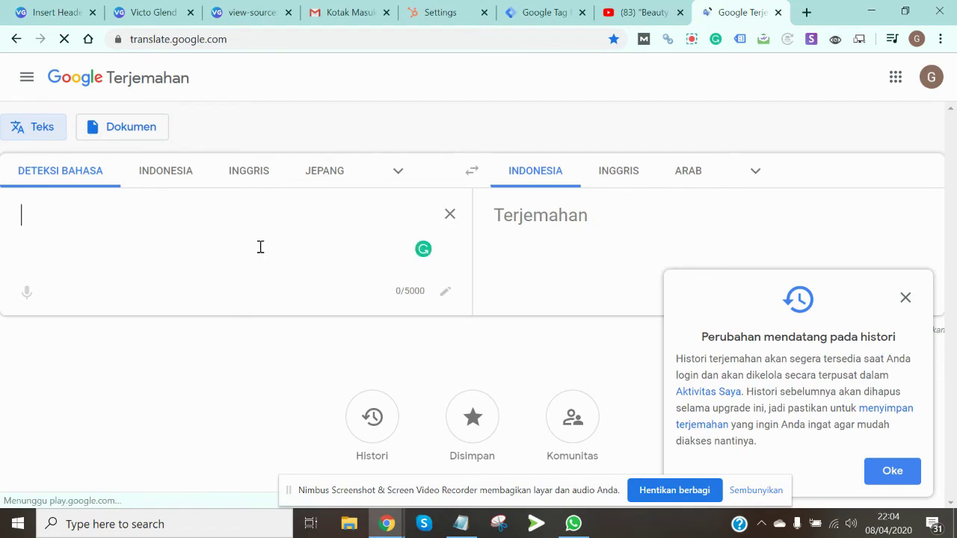
key(ctrl+v)
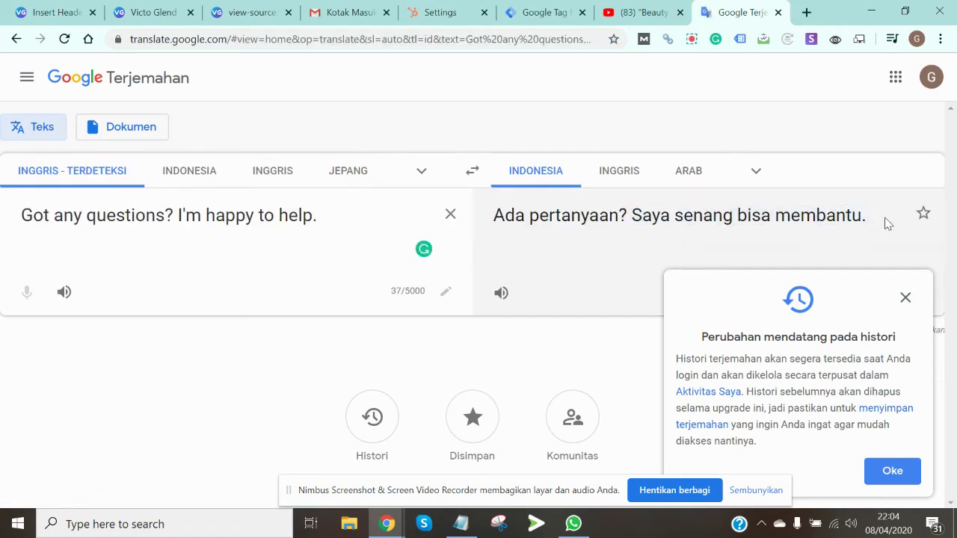
Step: Copy the Indonesian translation "Ada pertanyaan? Saya senang bisa membantu."
drag(887, 225, 451, 210)
click(803, 240)
drag(860, 213, 491, 221)
key(ctrl+c)
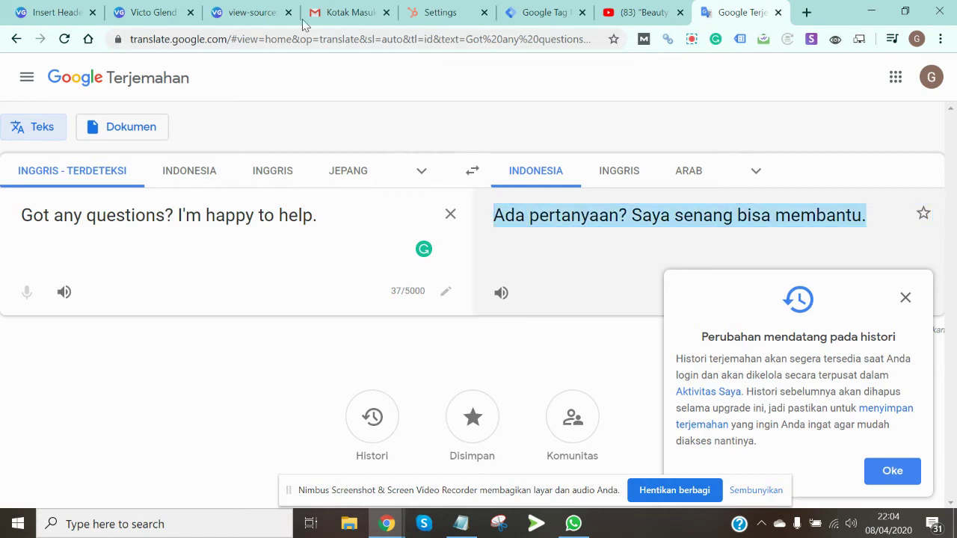
Step: Look through the website's home page in its browser tab
click(269, 20)
click(166, 22)
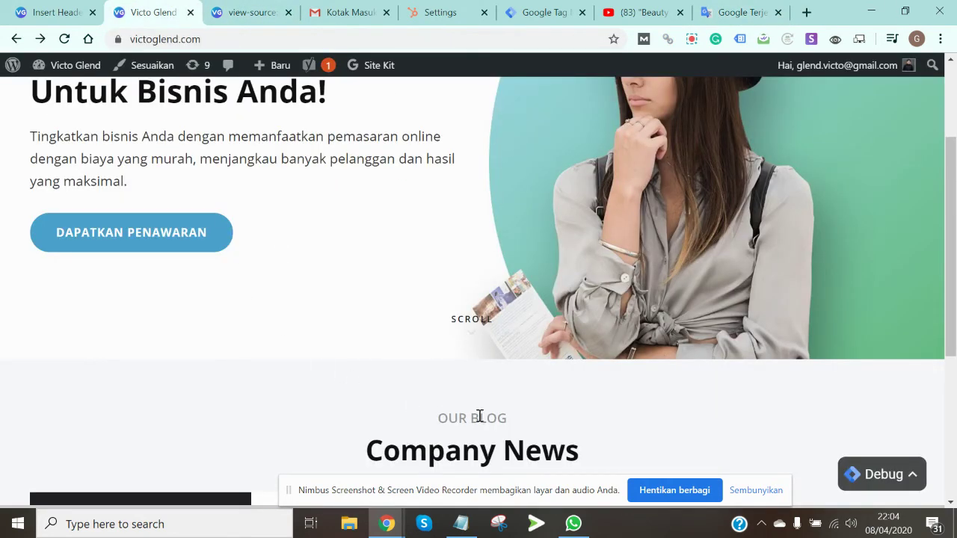
scroll(480, 416, down, 4)
scroll(441, 412, up, 6)
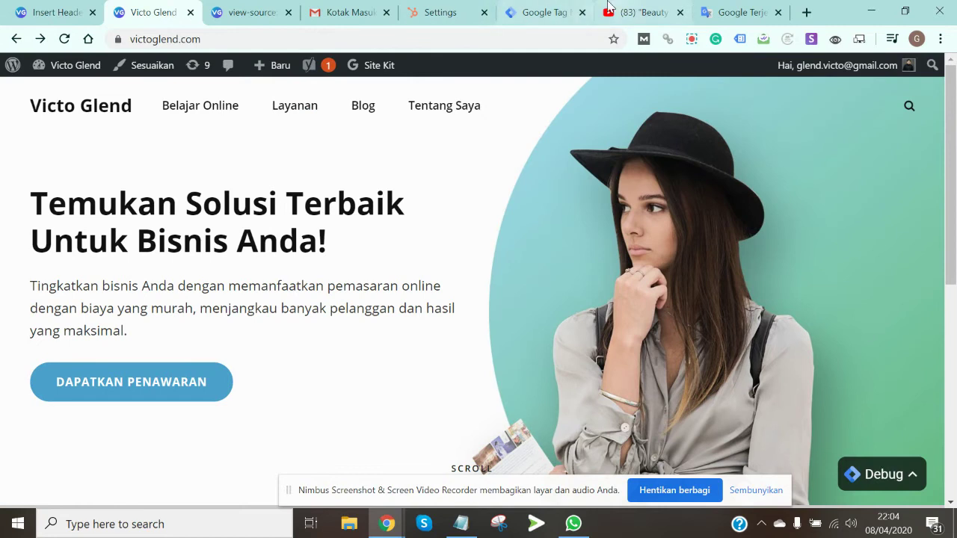
Step: Return to the HubSpot chatflow setup and replace the welcome message with "Ada pertanyaan? Saya senang bisa membantu."
click(450, 9)
key(ctrl+v)
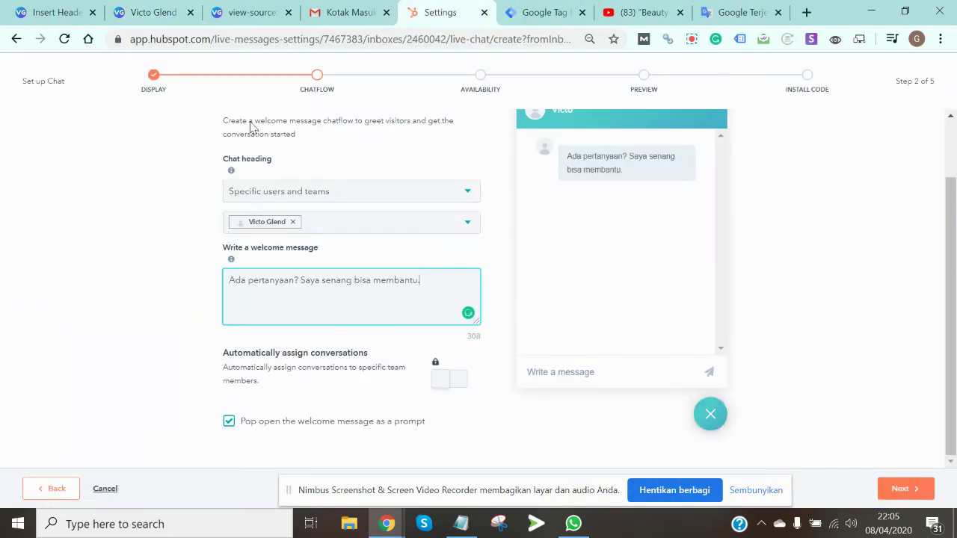
scroll(563, 267, up, 2)
scroll(563, 267, down, 1)
scroll(287, 448, up, 1)
scroll(288, 442, down, 1)
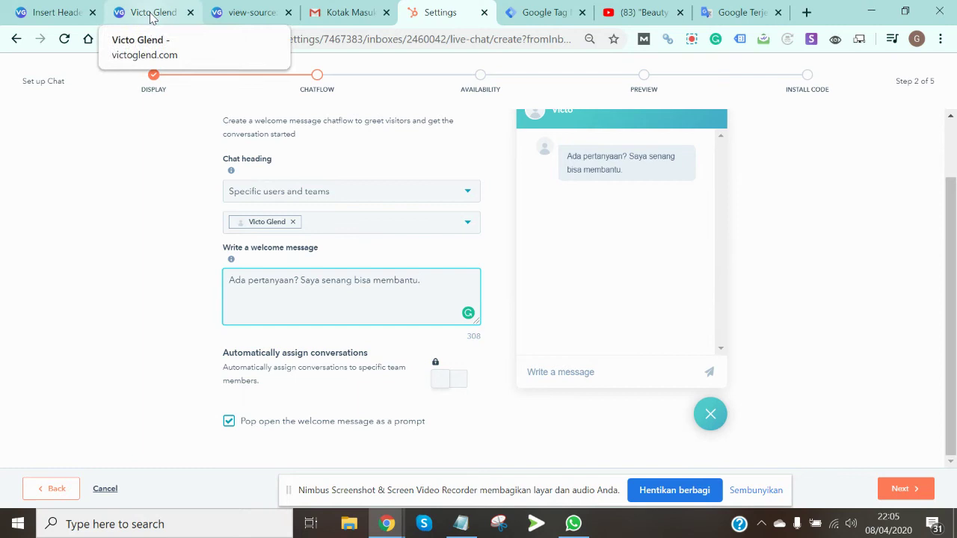
Step: Continue to the chat availability settings, choose Always with the reply time "Typically replies in a few minutes", and proceed to the preview
click(897, 489)
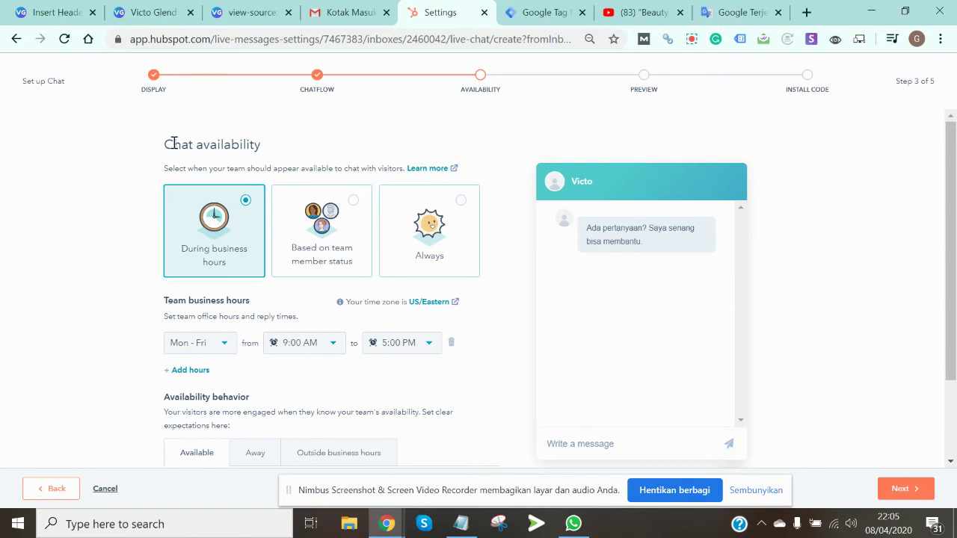
drag(165, 142, 624, 238)
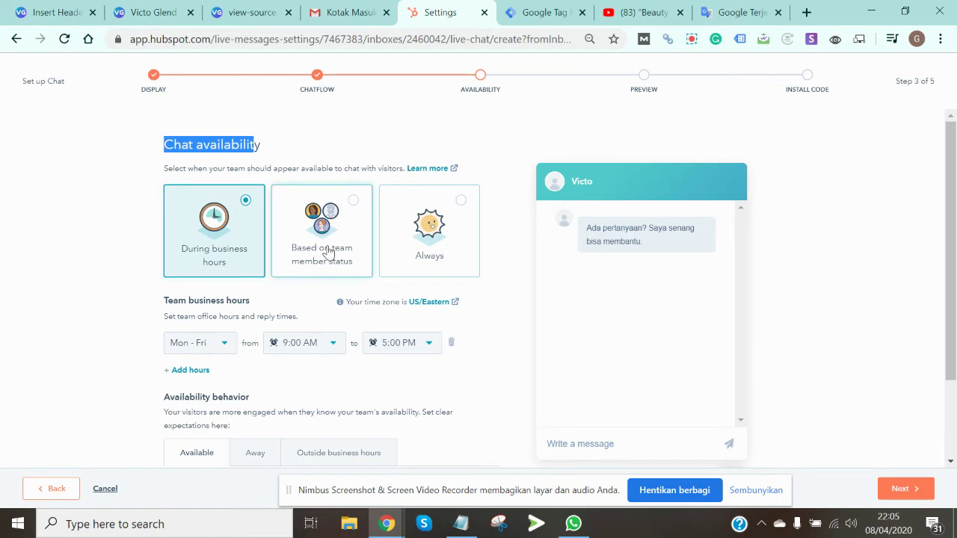
click(454, 242)
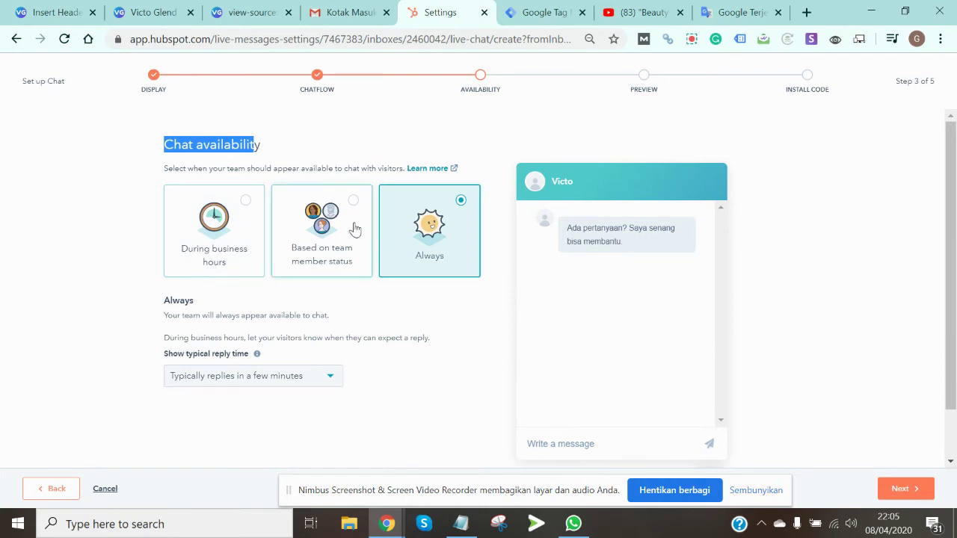
click(331, 378)
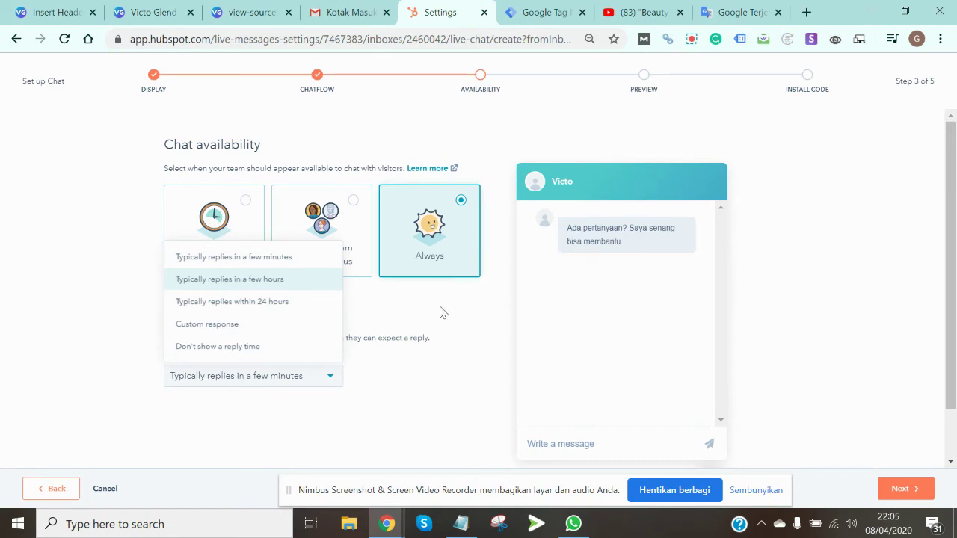
click(282, 348)
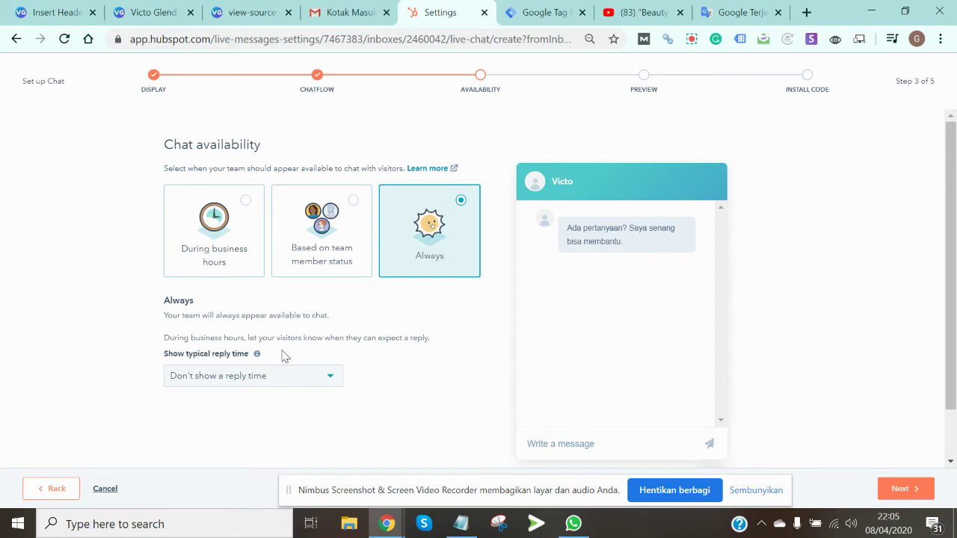
click(289, 377)
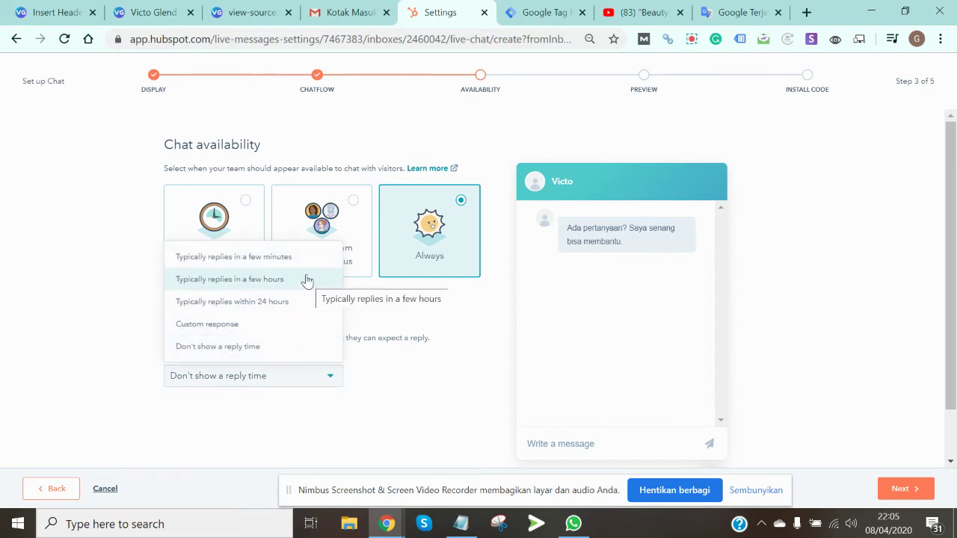
click(225, 260)
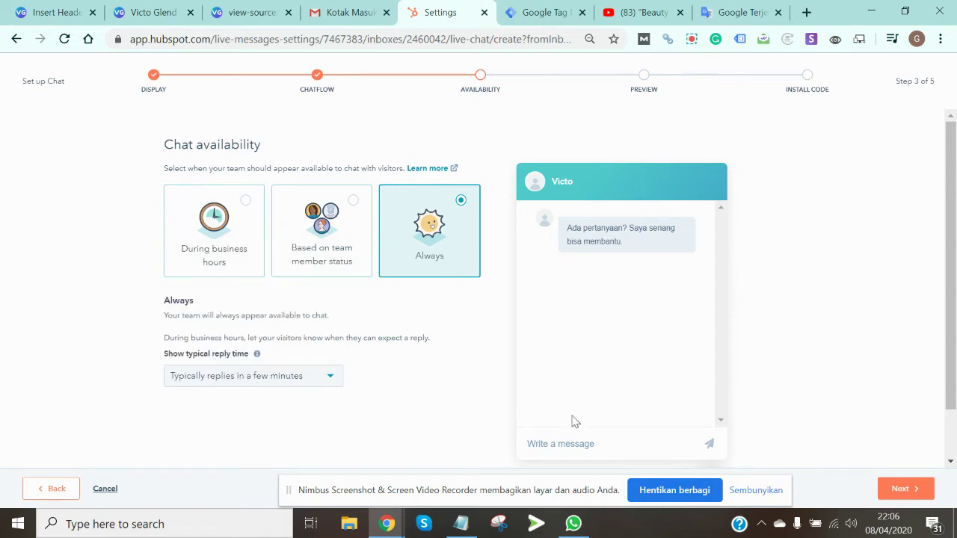
click(908, 490)
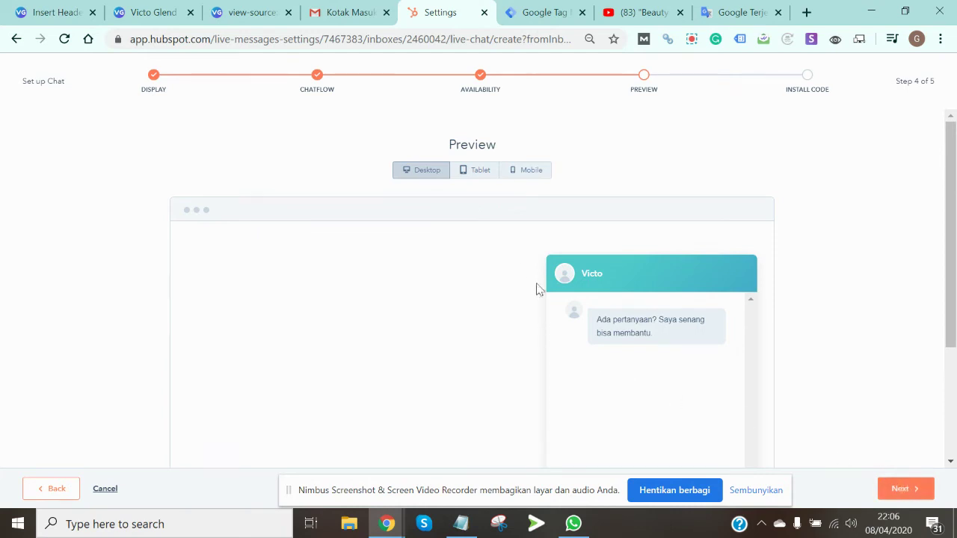
Step: Check the chat widget preview in the desktop, tablet and mobile layouts
scroll(515, 267, down, 2)
scroll(655, 285, up, 2)
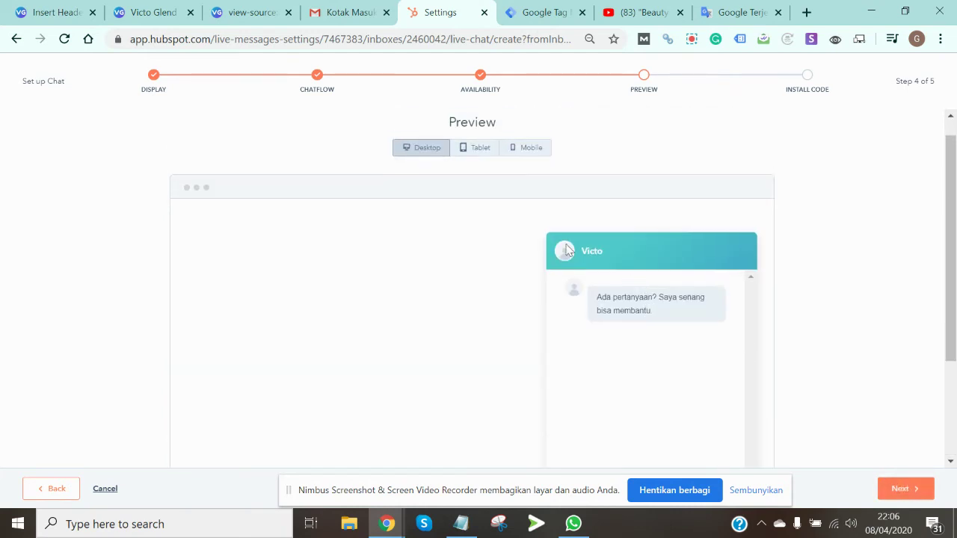
click(461, 149)
scroll(563, 324, down, 3)
scroll(564, 327, up, 3)
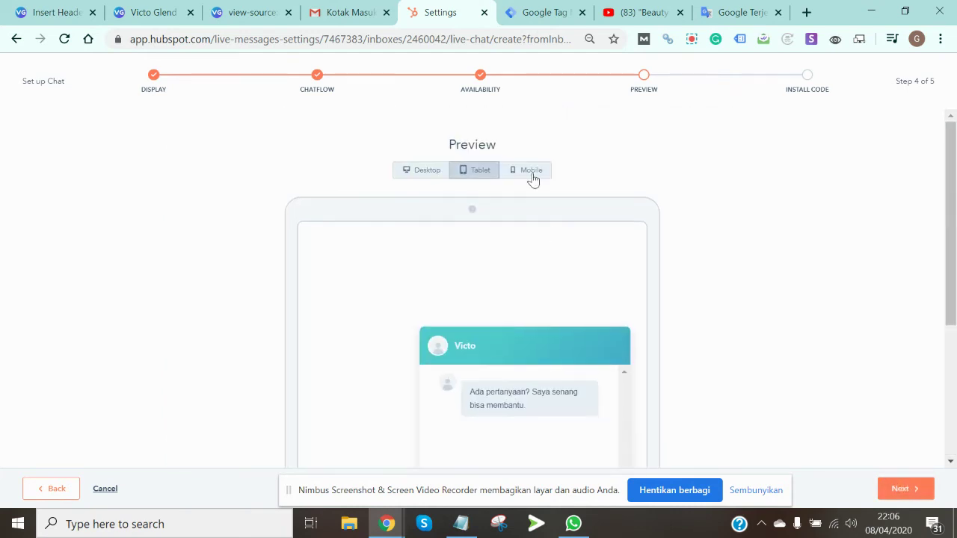
click(533, 173)
scroll(535, 208, down, 2)
scroll(533, 212, up, 2)
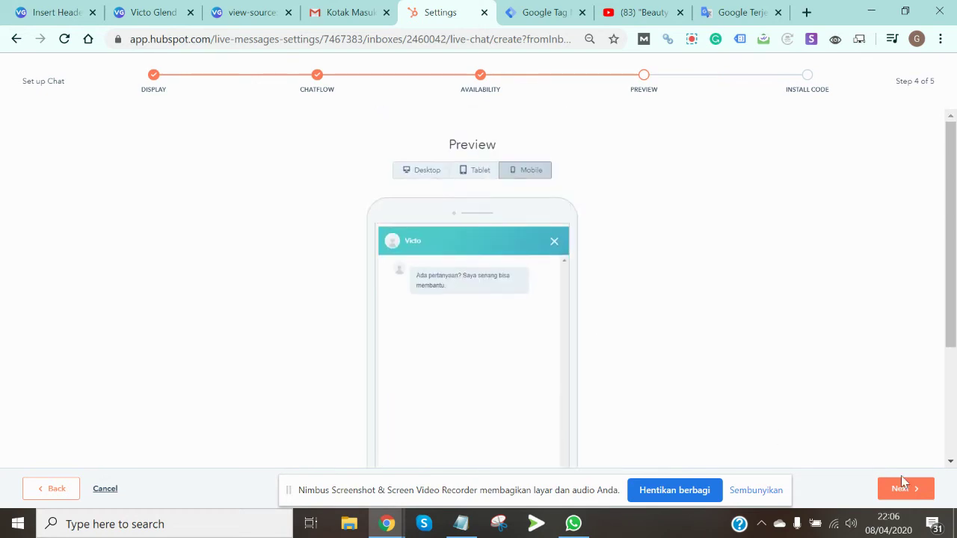
Step: Continue to the tracking code installation, verify it, and view the test message in the inbox
click(901, 489)
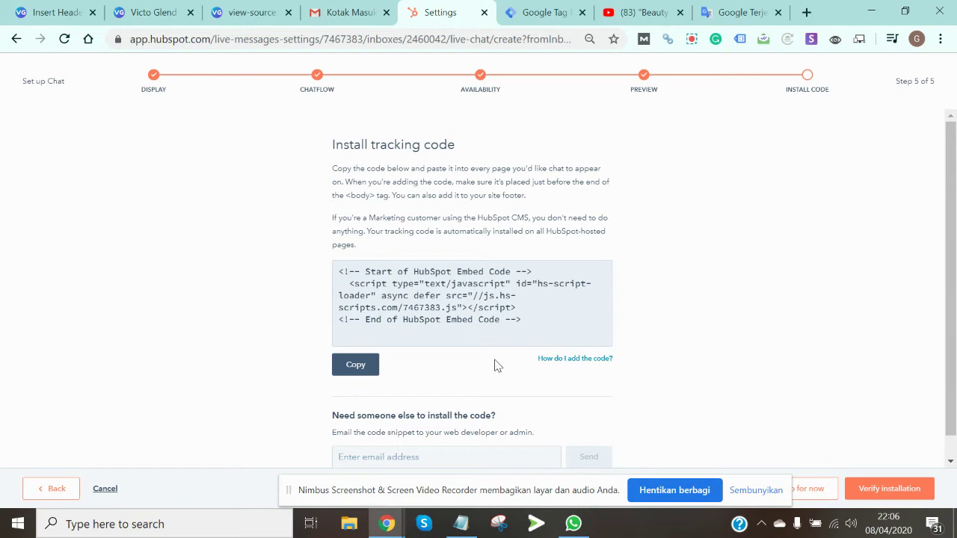
drag(330, 148, 601, 171)
scroll(714, 330, down, 1)
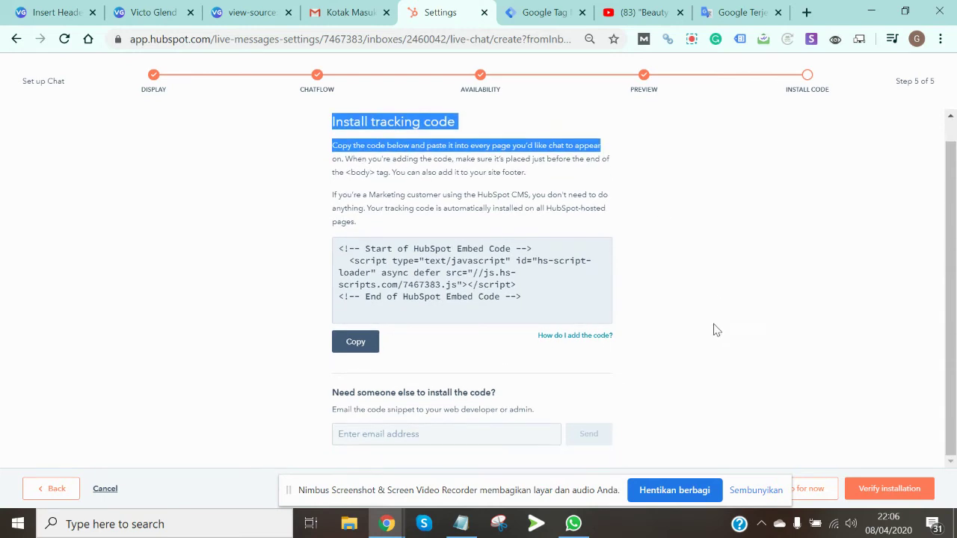
click(907, 495)
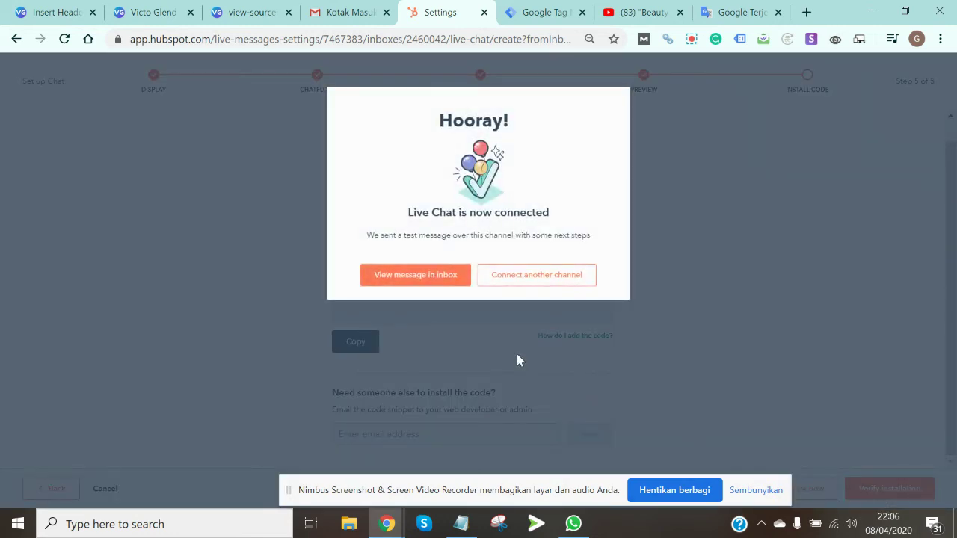
click(437, 282)
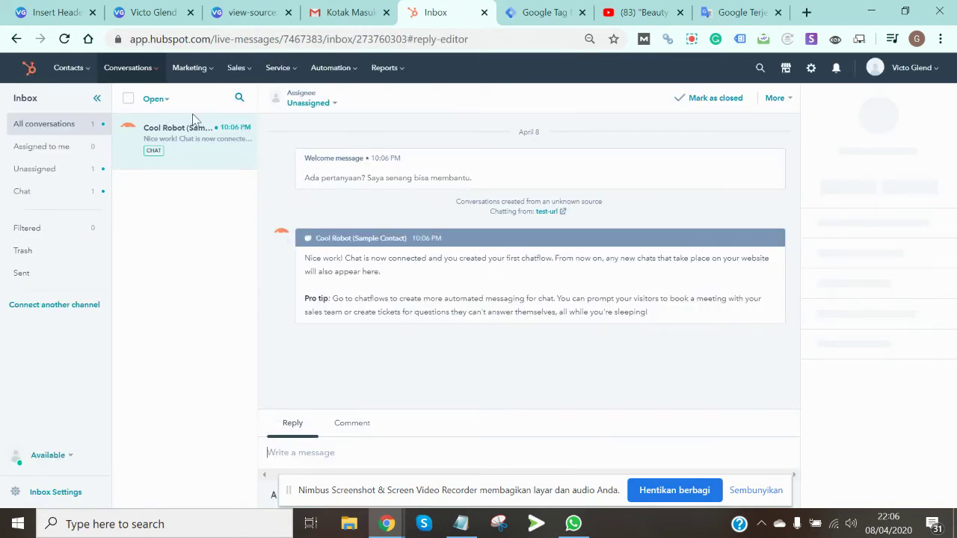
Step: Switch to the website's home page, reload it, collapse the Tag Manager debug pane and check the page for the chat widget
click(144, 12)
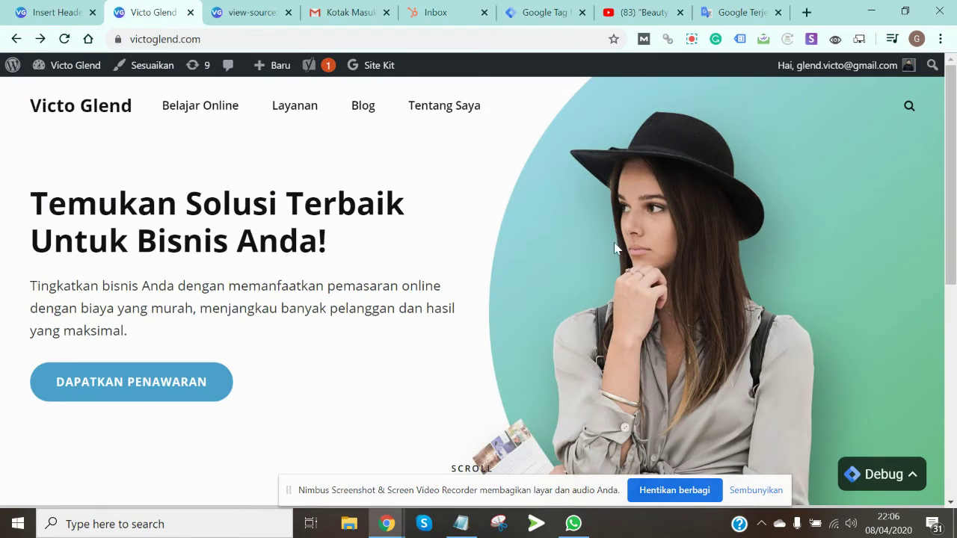
click(63, 40)
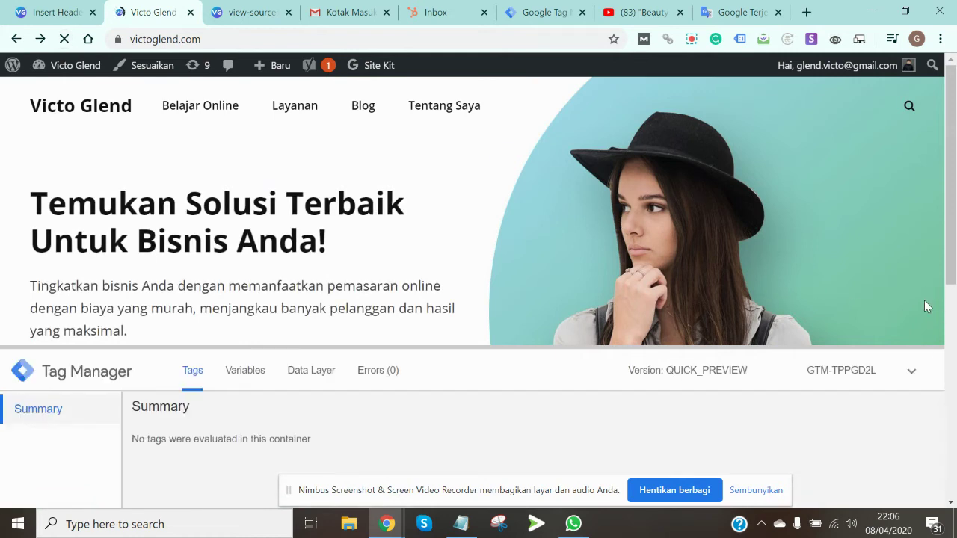
click(919, 371)
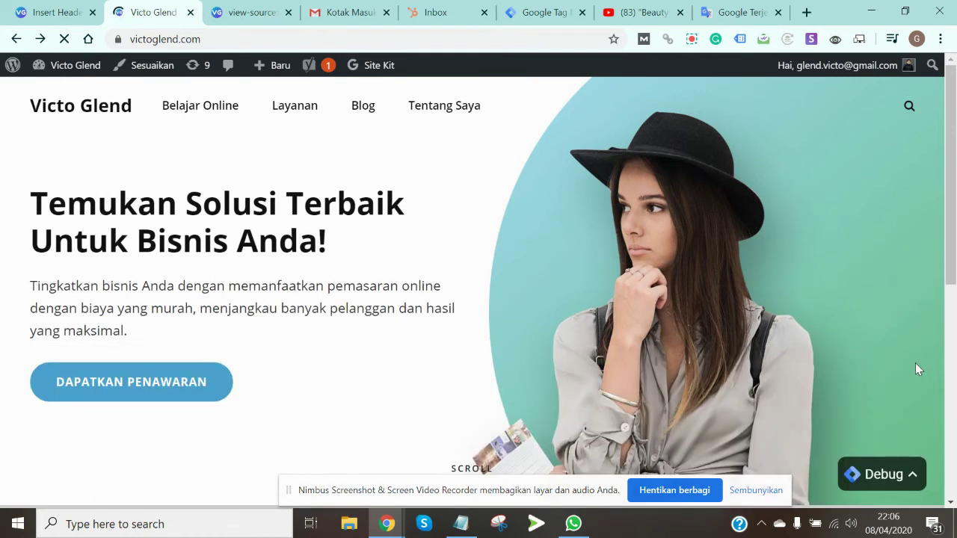
scroll(825, 425, down, 6)
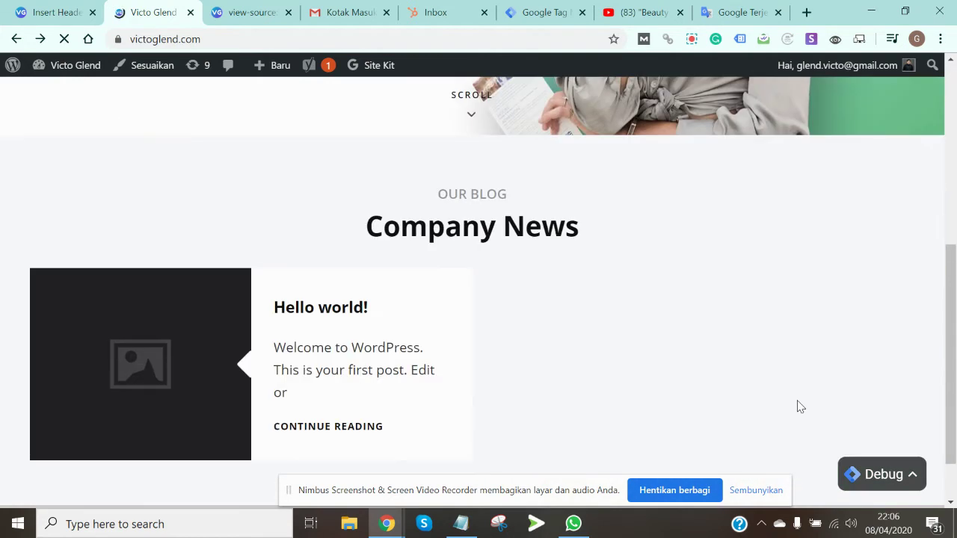
scroll(799, 406, up, 8)
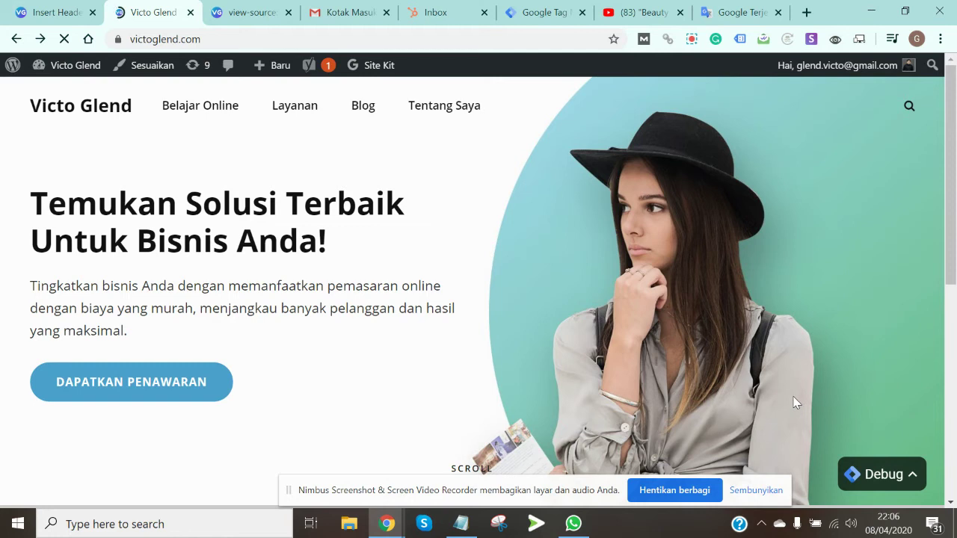
Step: Switch to Google Tag Manager and publish the workspace changes as a version named "Hubspot Installment Tracking Code"
click(545, 12)
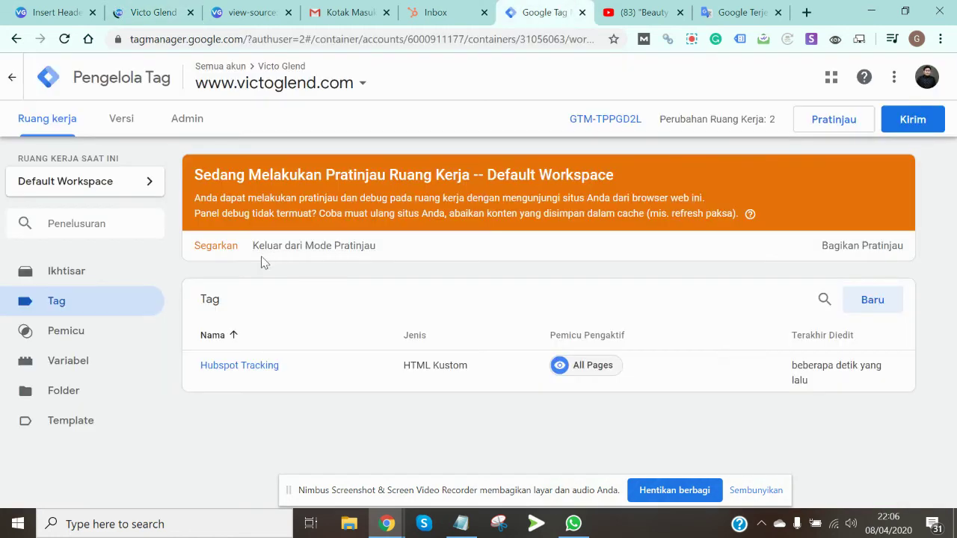
click(917, 121)
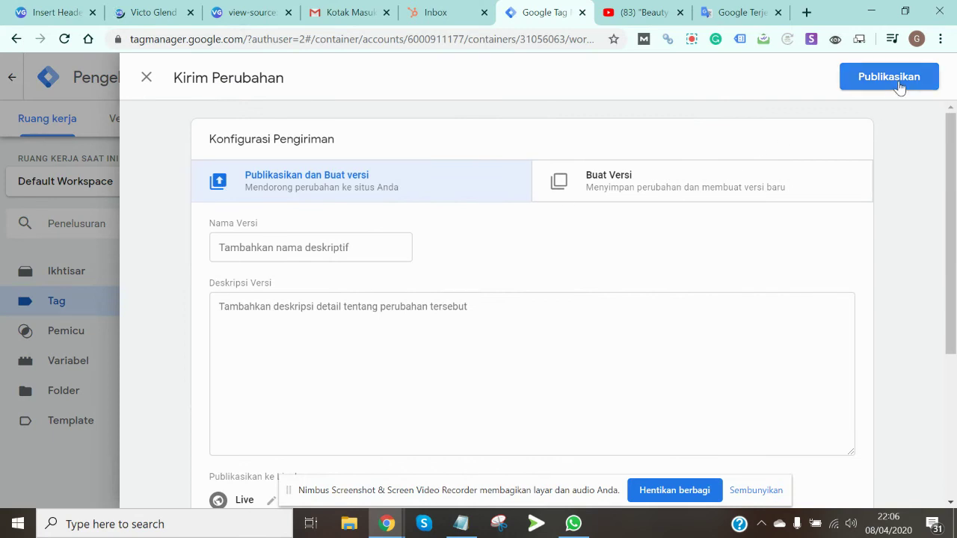
click(896, 86)
click(476, 295)
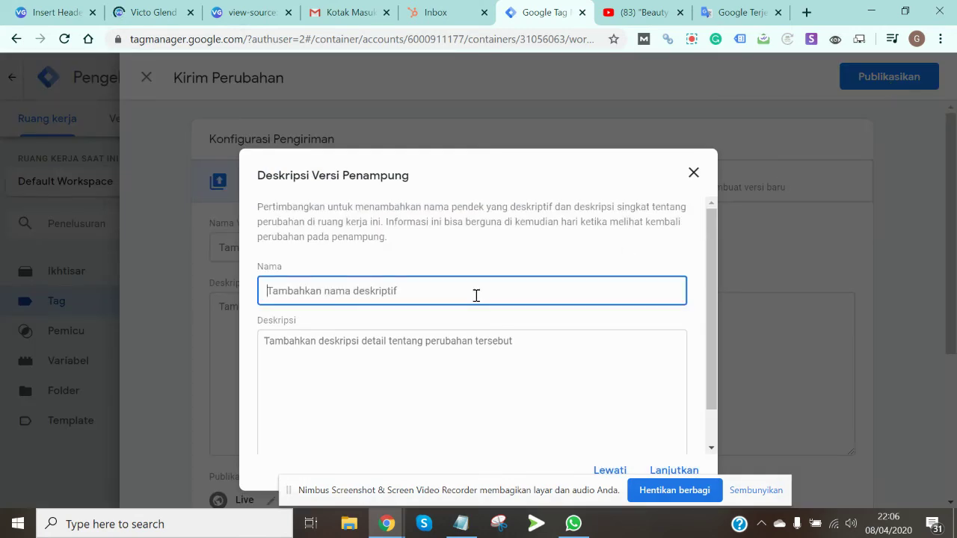
text(Hubspot Install)
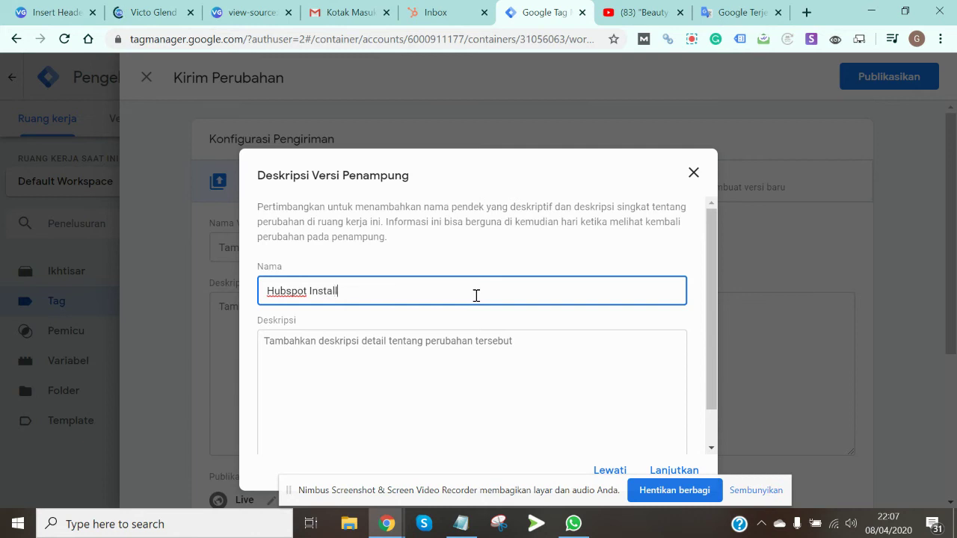
text(ment Tracking Code)
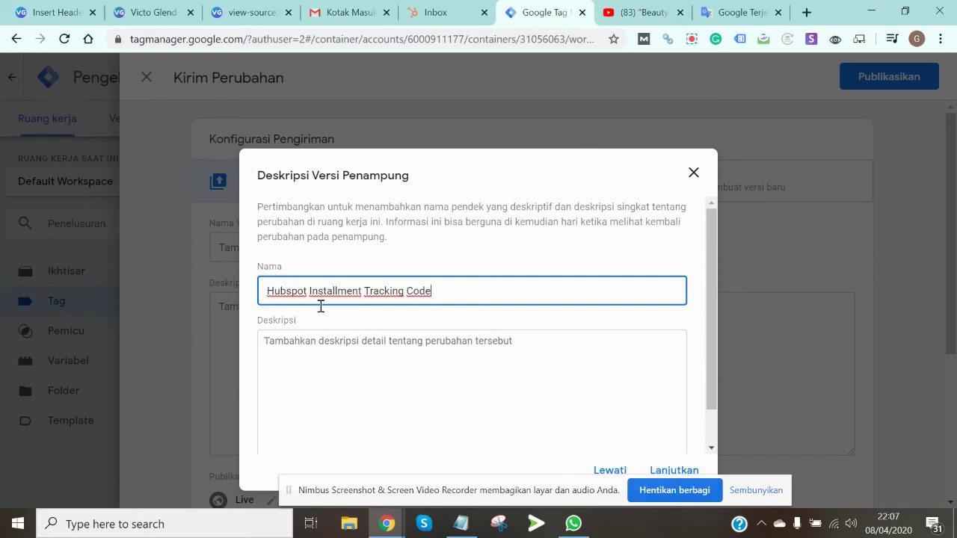
click(688, 471)
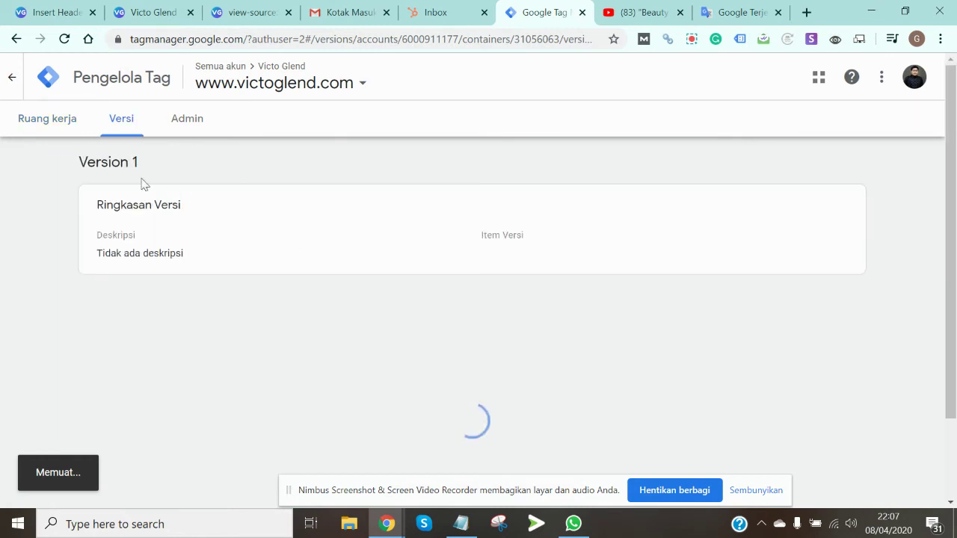
Step: Return to the Tag Manager workspace and exit its preview mode
click(30, 127)
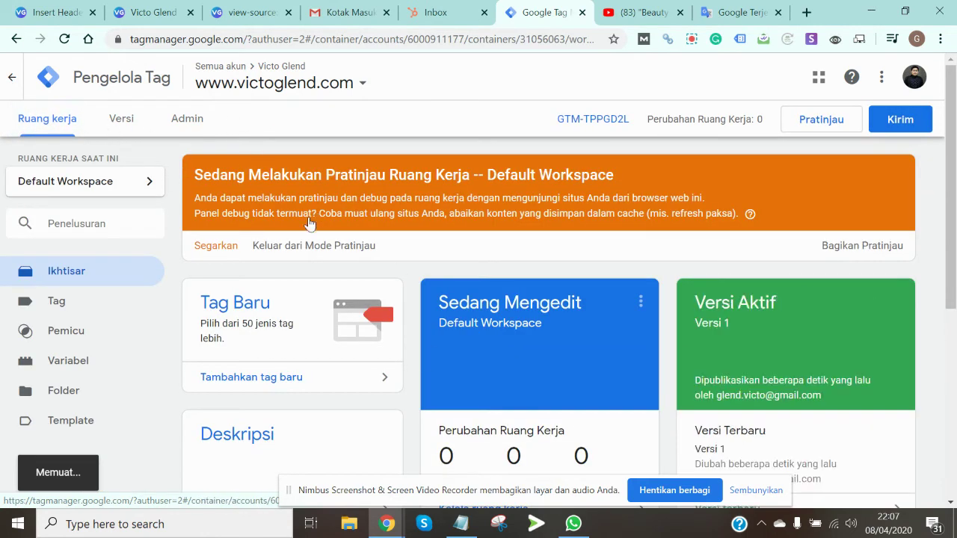
click(308, 246)
click(589, 230)
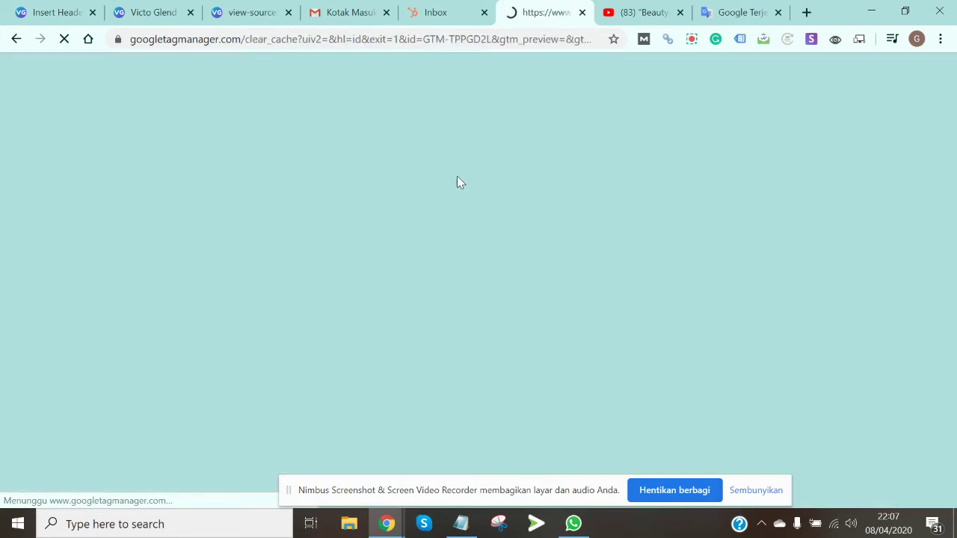
Step: Reload the website's home page in its browser tab and check the live chat widget with the debug pane gone
click(153, 12)
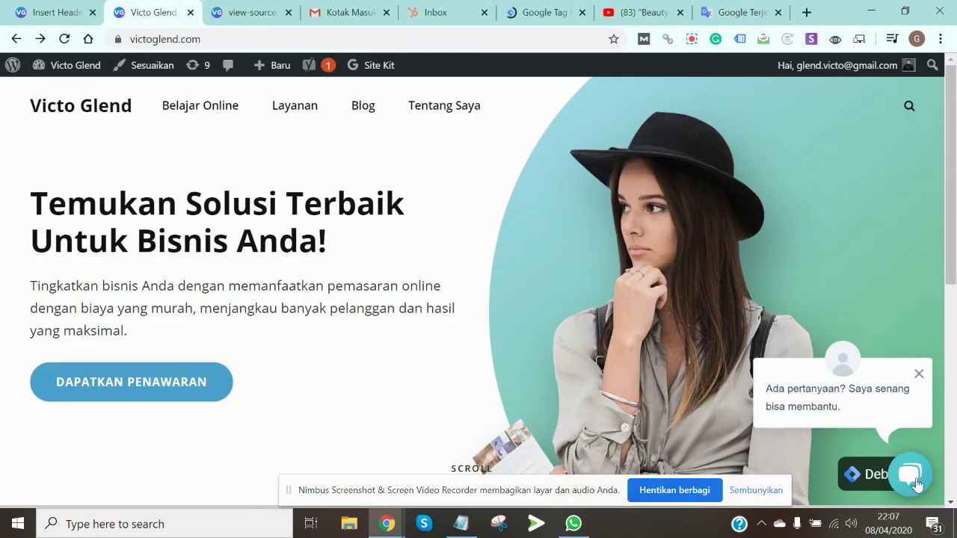
click(64, 39)
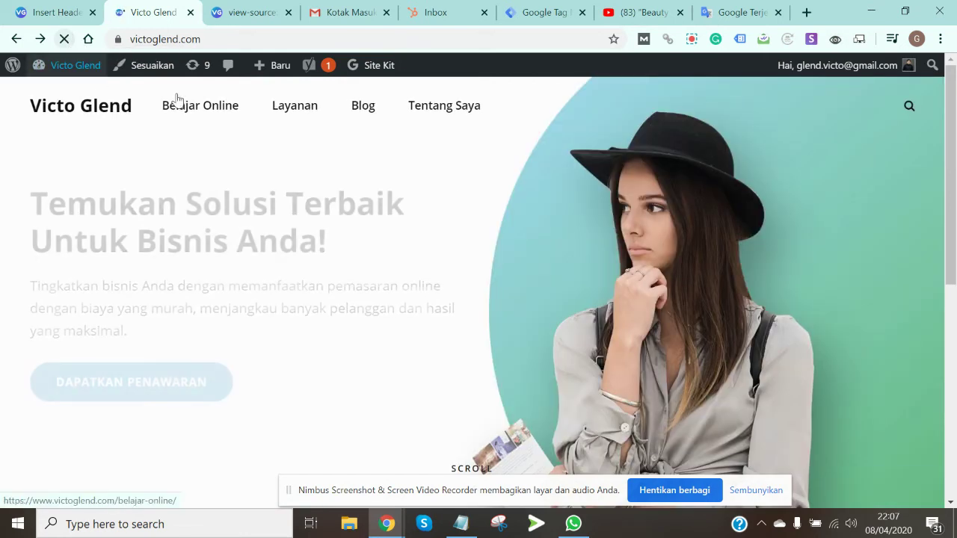
drag(581, 490, 359, 476)
scroll(352, 366, down, 2)
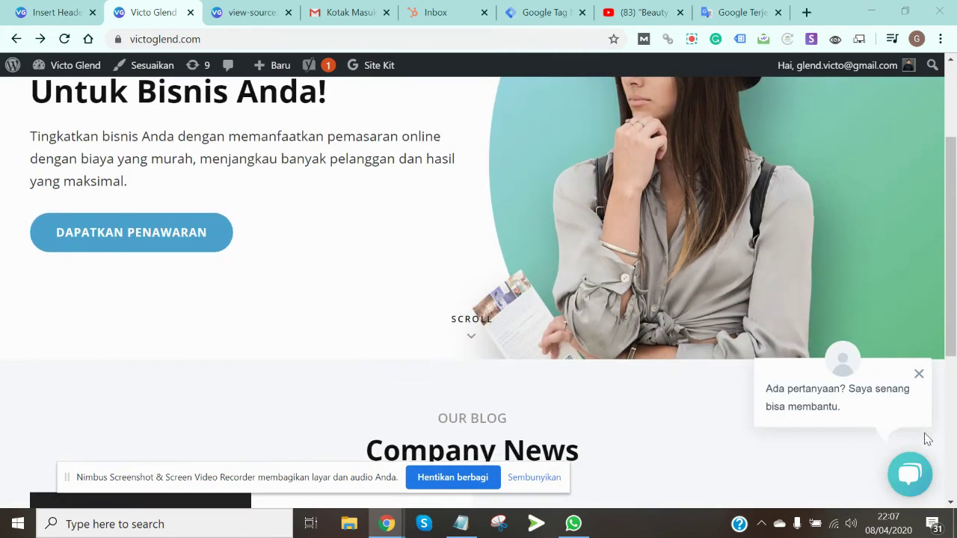
Step: Open the live chat on the website and send the test message "hi aku mau tanya-tanya nih"
click(915, 477)
click(745, 394)
text(hi aku mau ta)
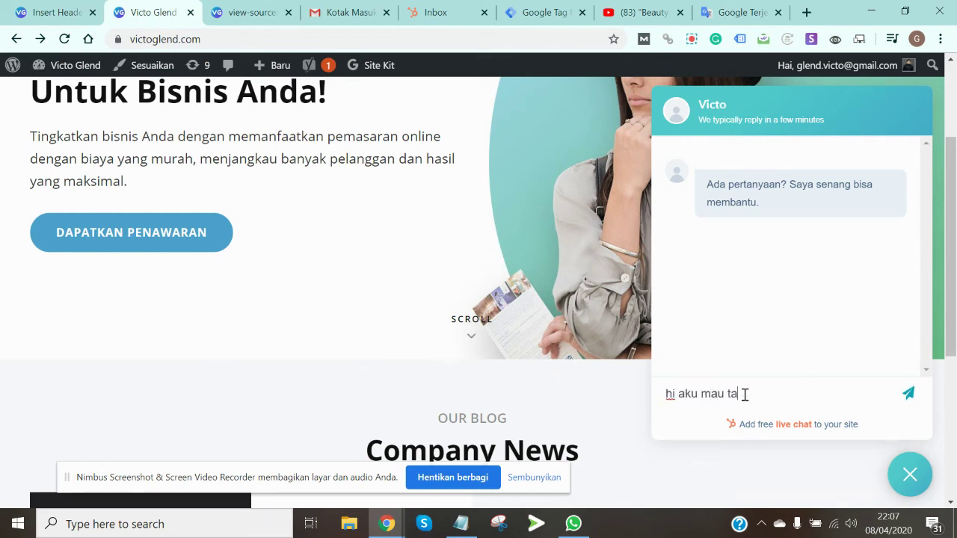
text(nya-tanya nih)
key(Return)
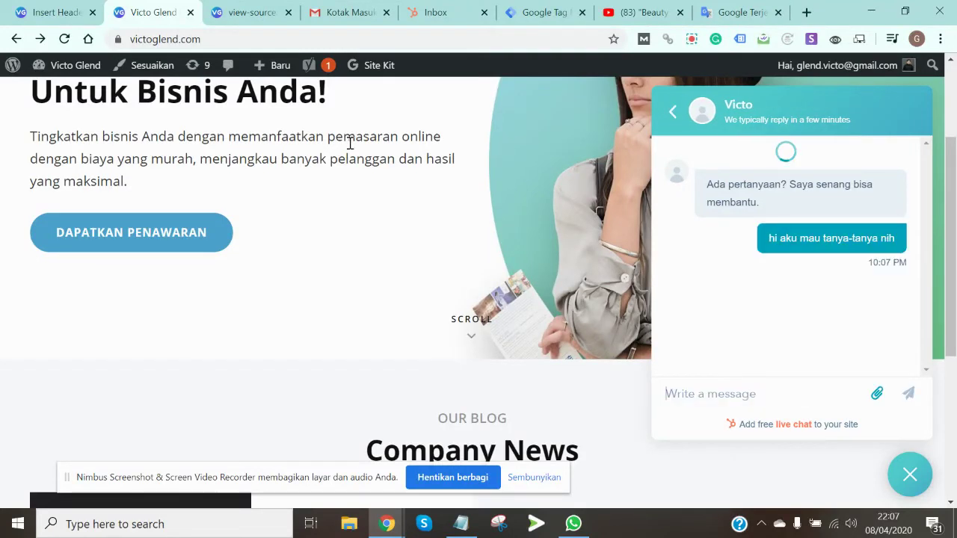
Step: Return to the HubSpot inbox and open the unknown visitor's new chat conversation
click(434, 9)
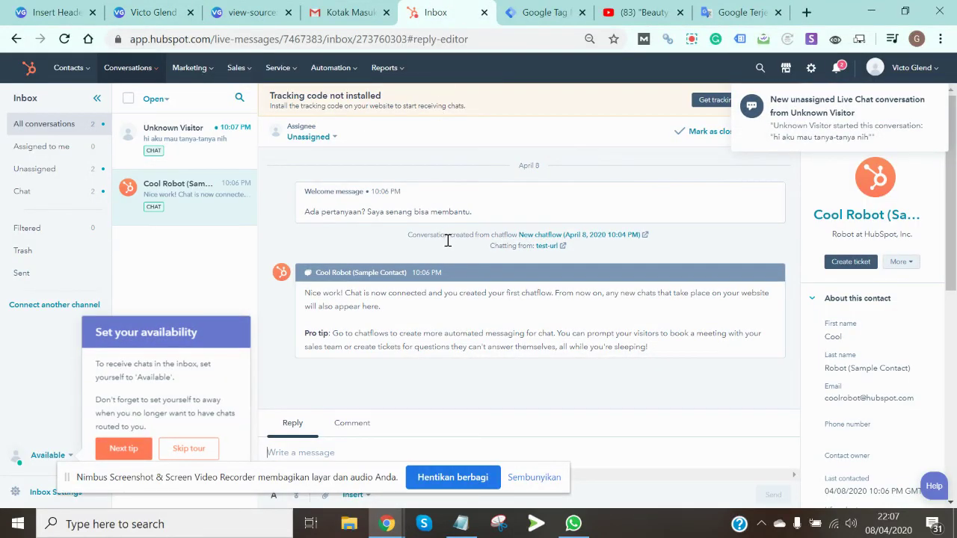
click(194, 152)
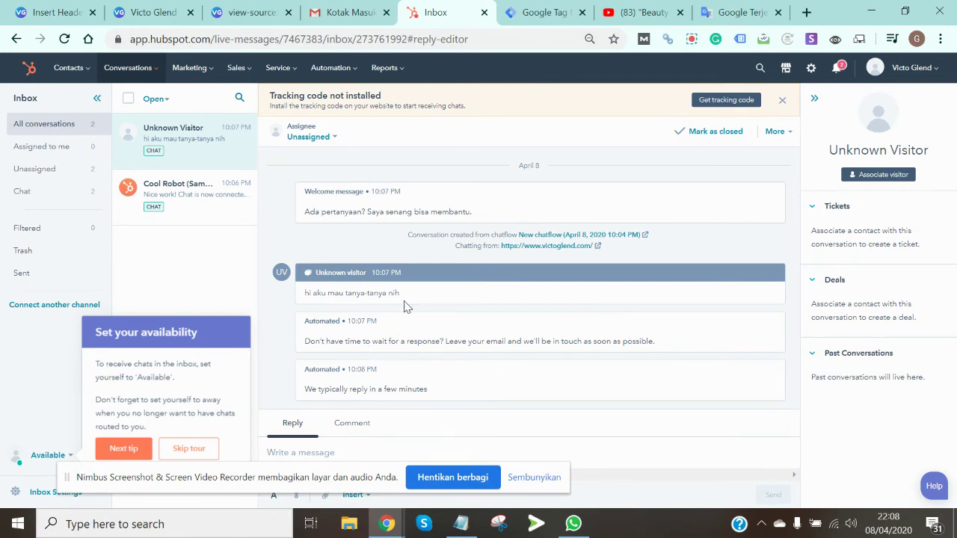
Step: Check the visitor's test message in the open conversation and go to the Chatflows page
drag(408, 301, 303, 294)
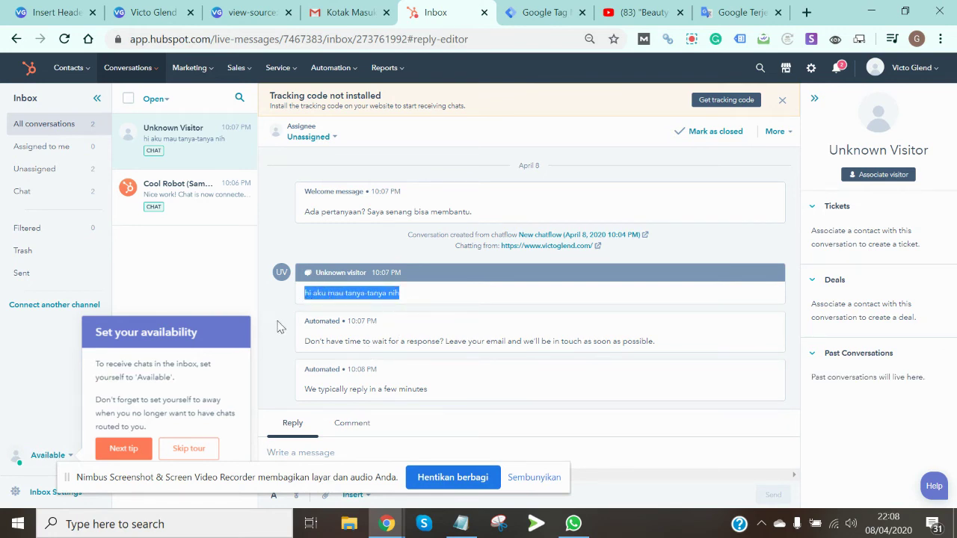
click(276, 326)
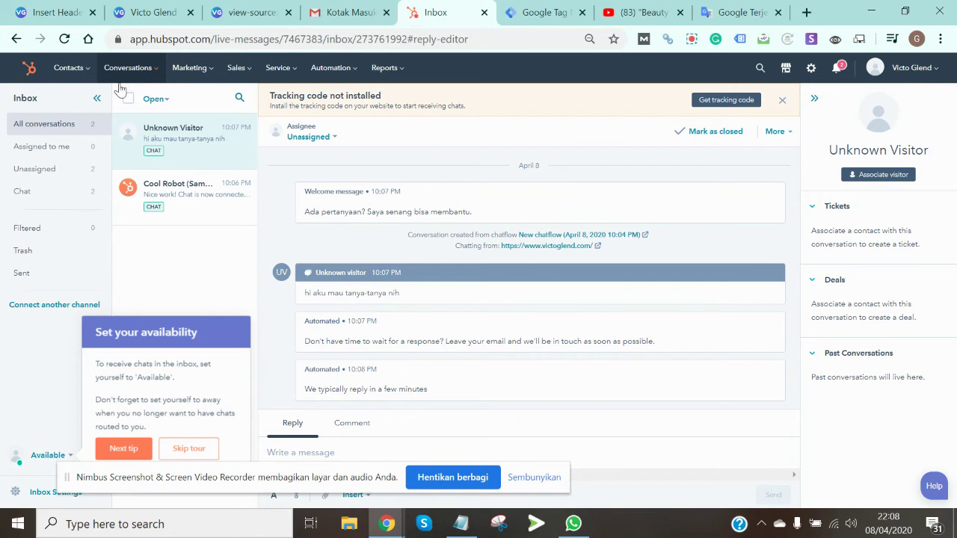
mouse_move(148, 70)
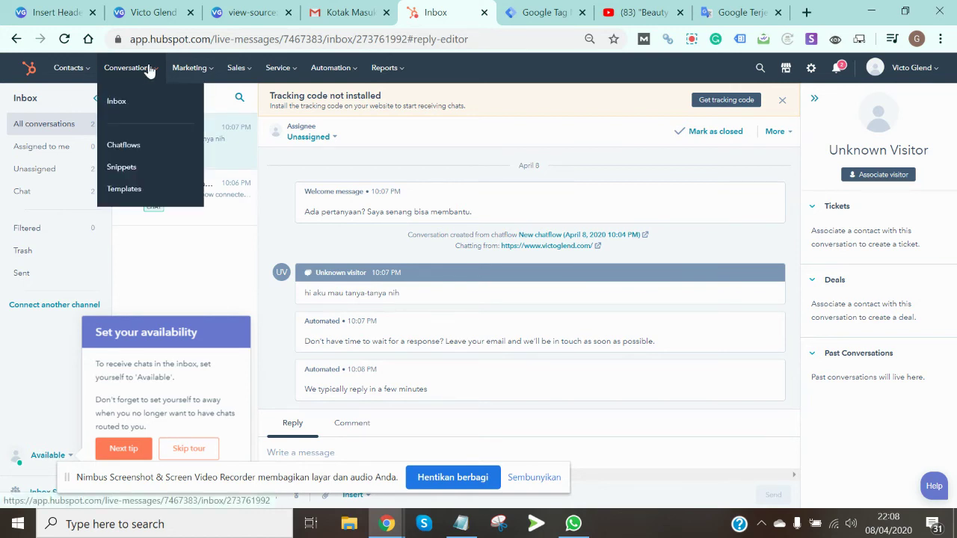
mouse_move(189, 67)
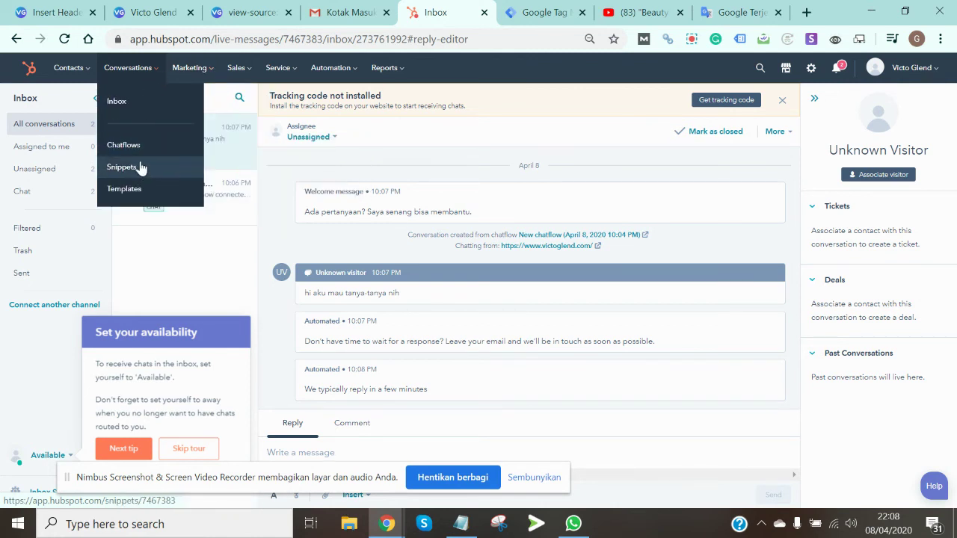
click(137, 148)
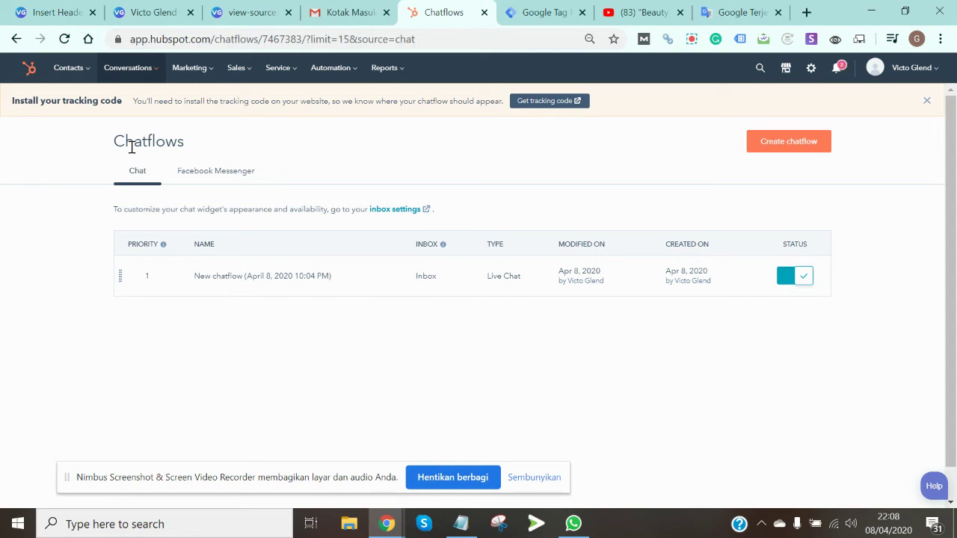
Step: Create a new website chatflow based on the Qualify leads bot template
click(784, 157)
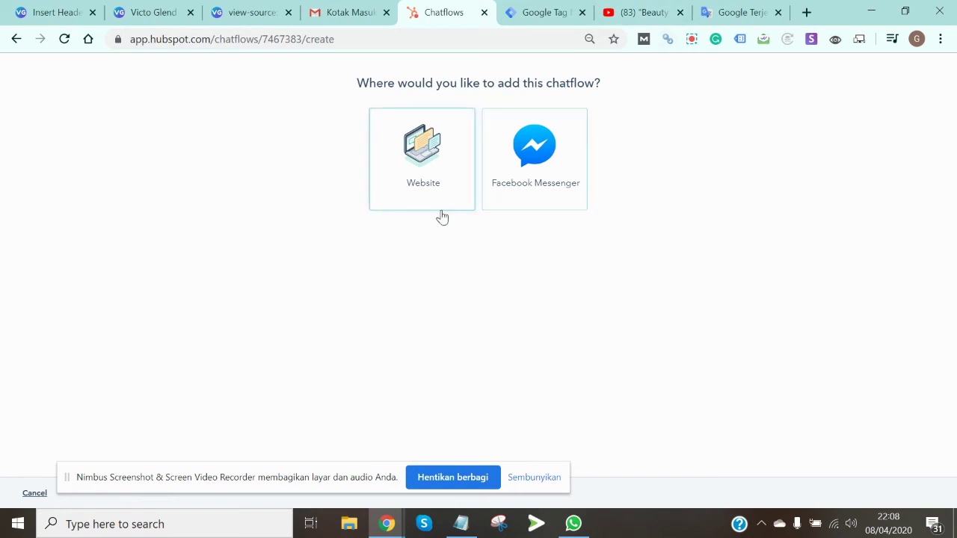
click(430, 200)
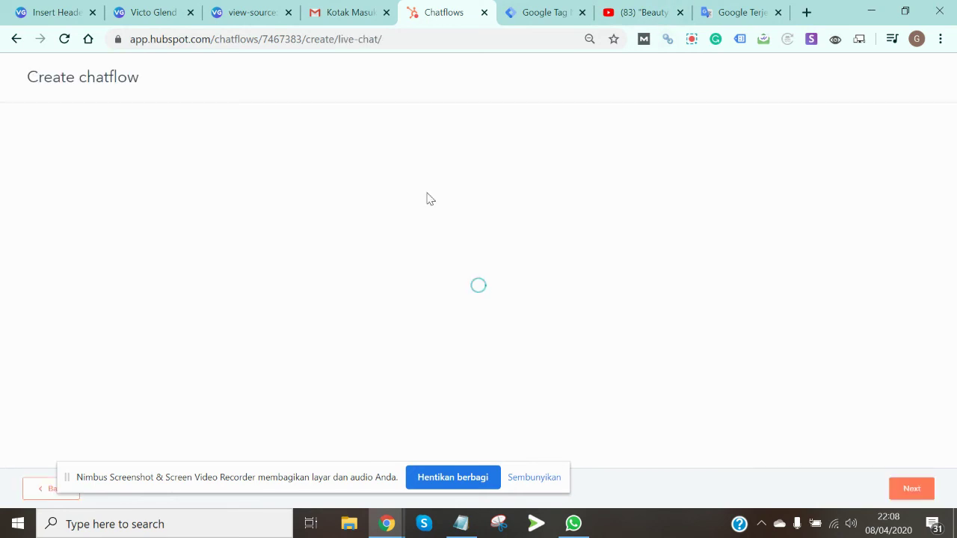
scroll(210, 293, down, 3)
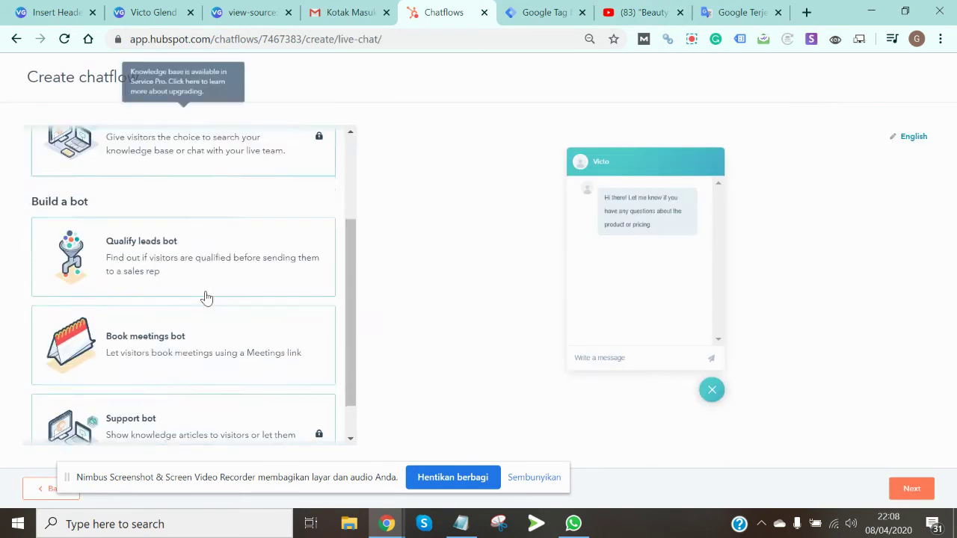
click(102, 212)
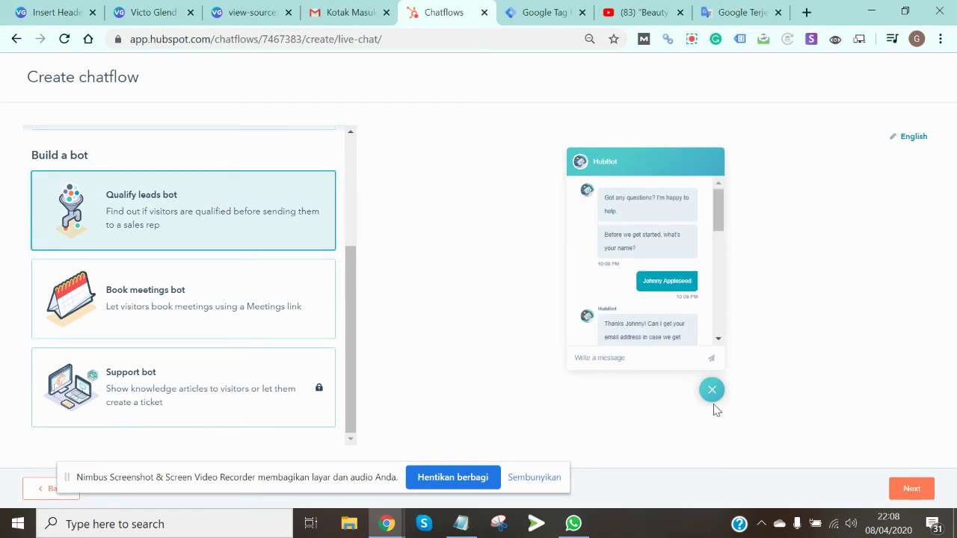
click(918, 489)
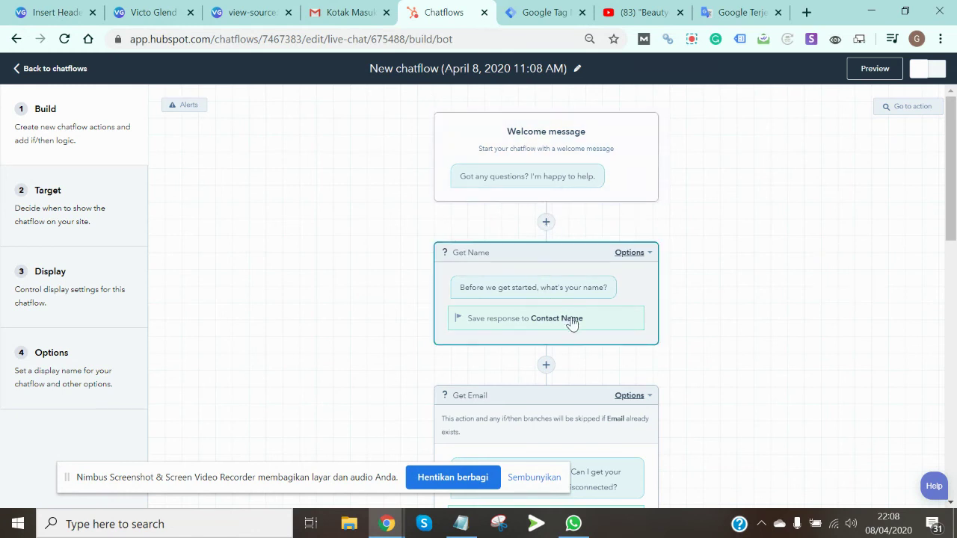
Step: Delete the Number of Employees, Get Location and Job Title actions from the bot's chatflow
scroll(571, 305, down, 2)
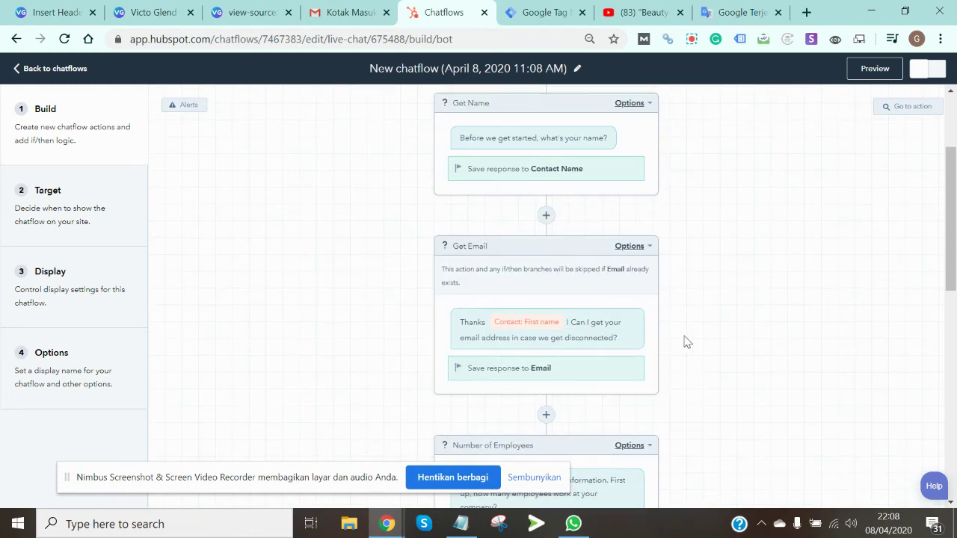
scroll(675, 343, down, 2)
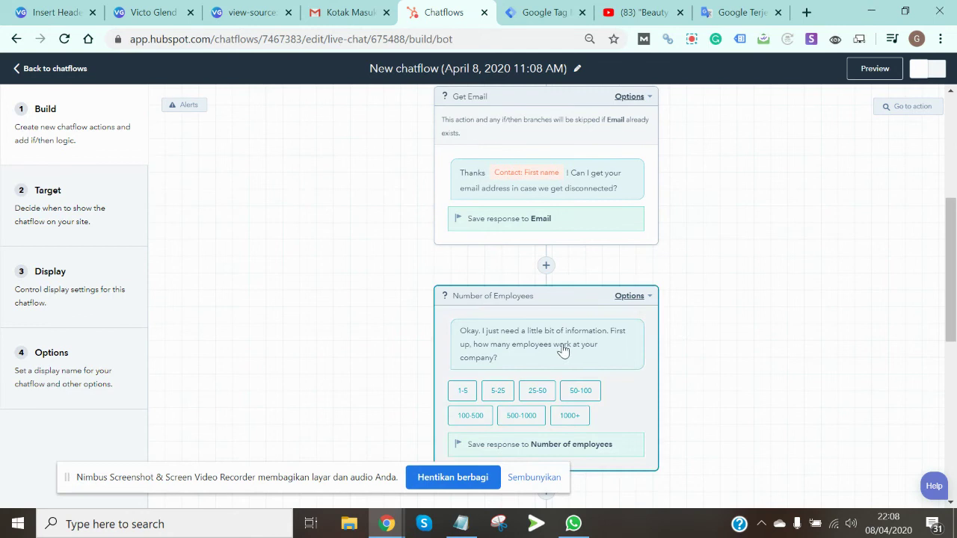
scroll(562, 349, down, 1)
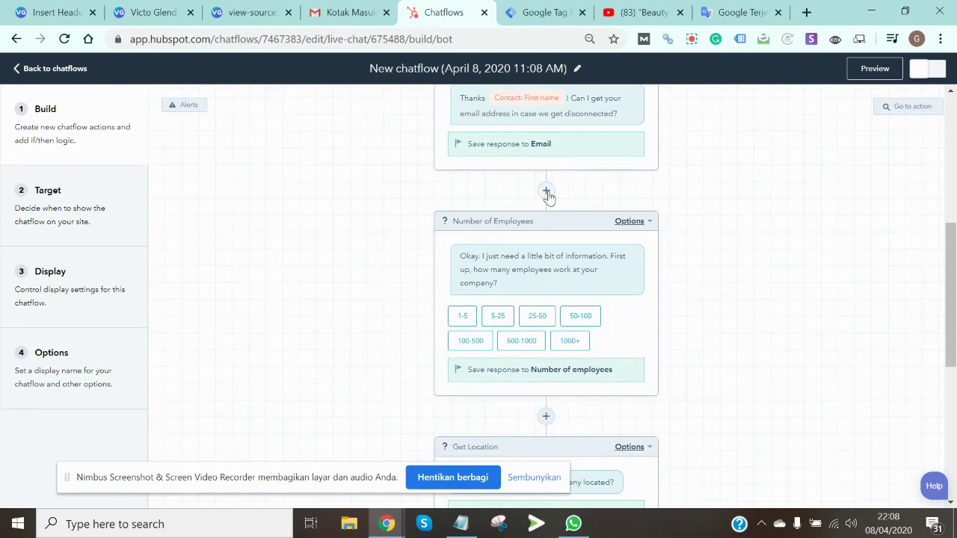
click(629, 222)
click(570, 298)
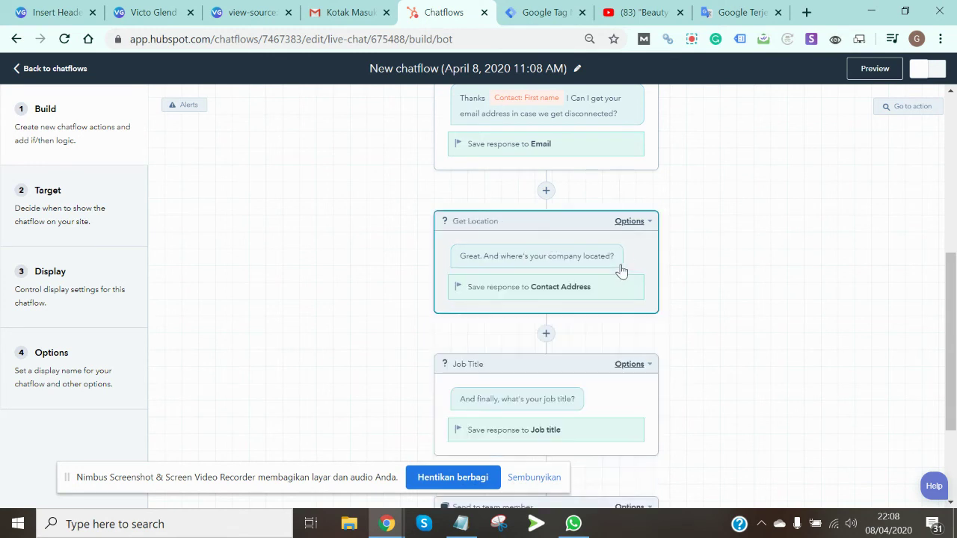
click(631, 222)
click(620, 297)
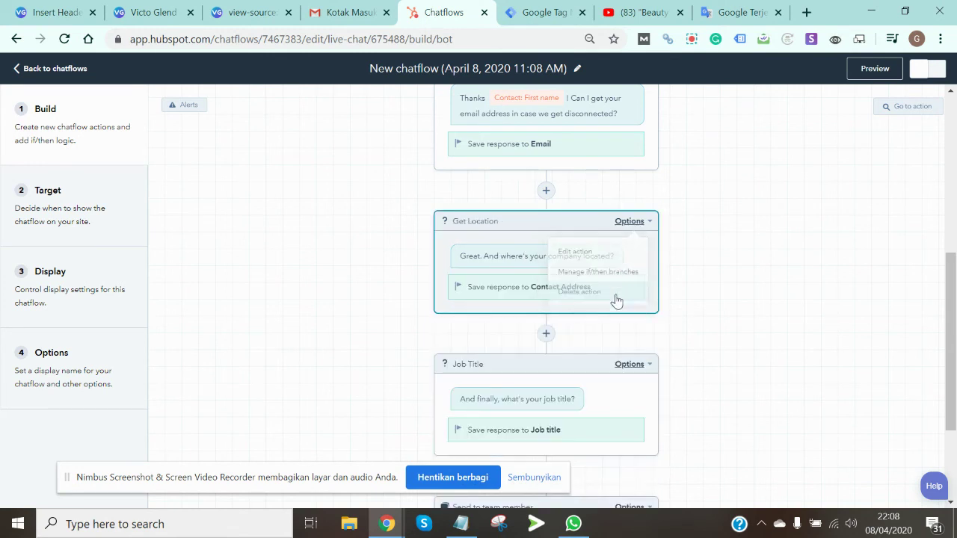
click(642, 222)
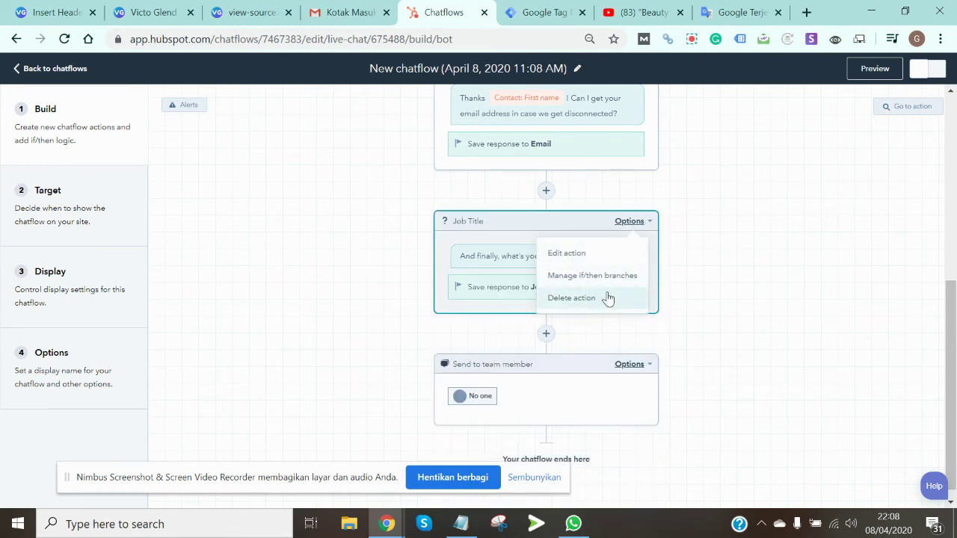
click(606, 297)
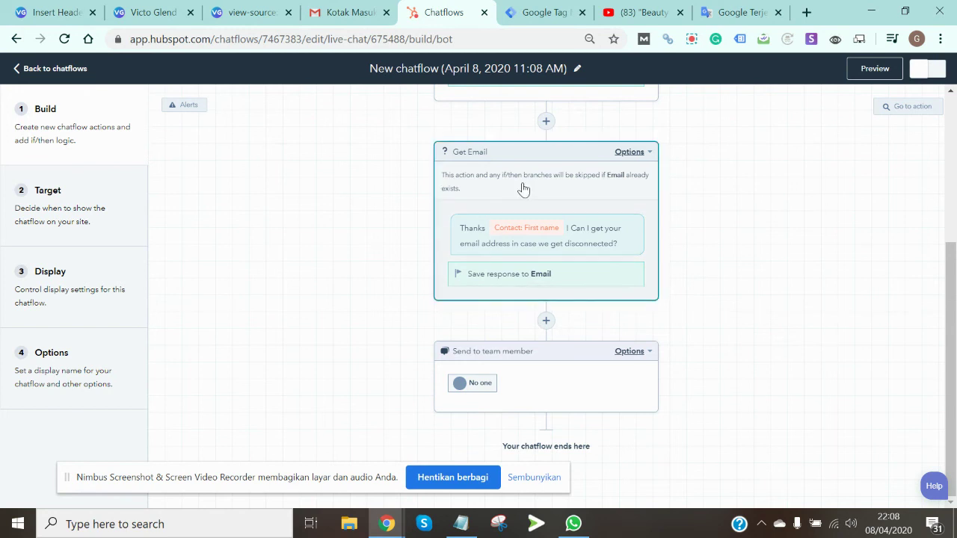
Step: Start a new action between Get Email and Send to team member and look through the available action types
click(546, 321)
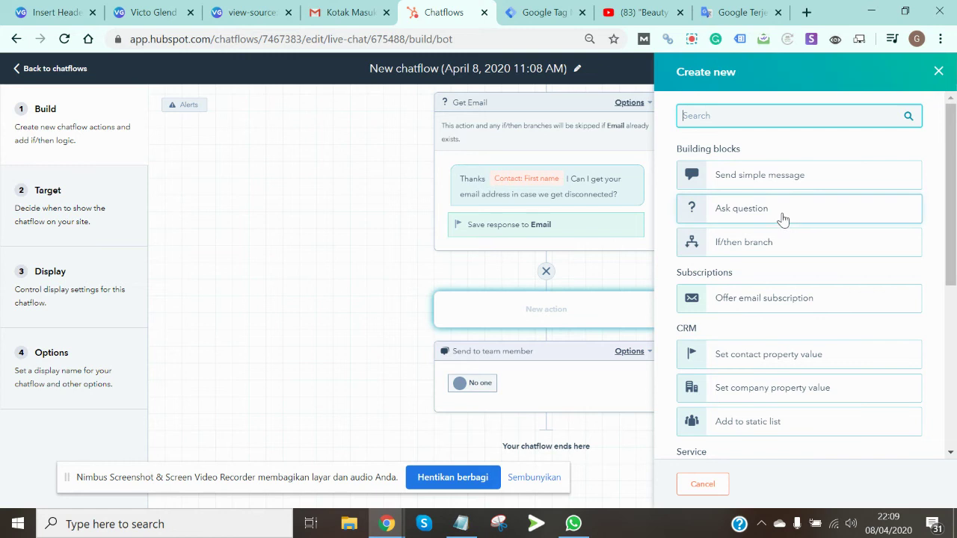
click(546, 272)
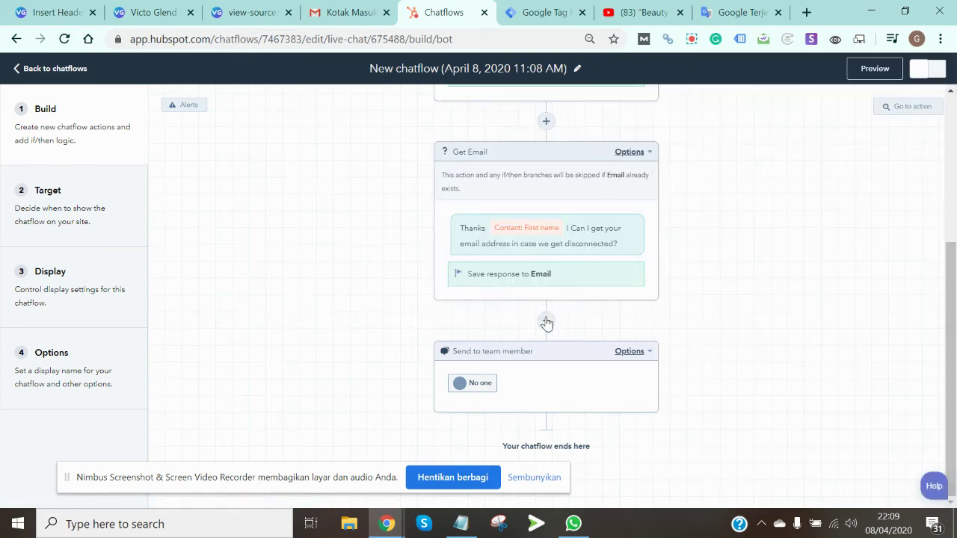
click(546, 321)
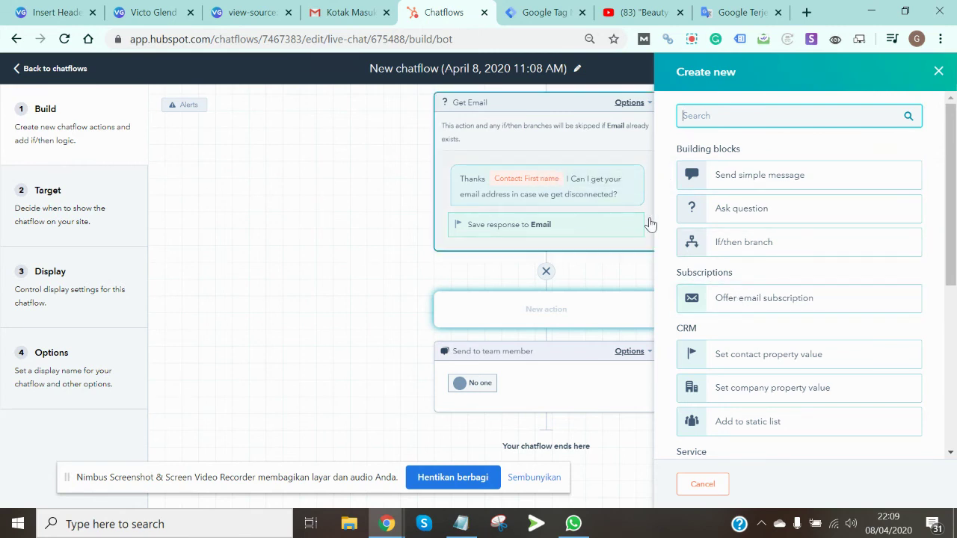
scroll(805, 316, down, 2)
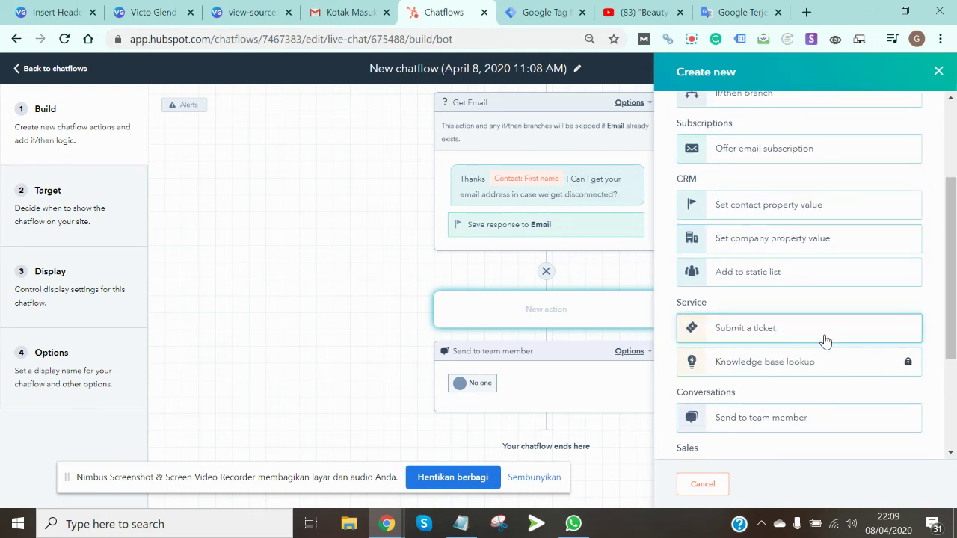
scroll(826, 340, down, 1)
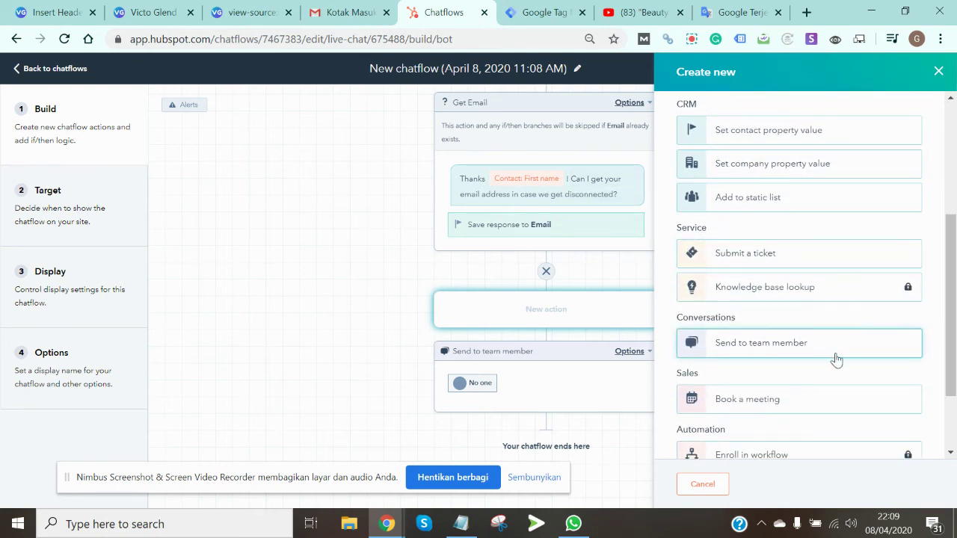
scroll(836, 360, down, 2)
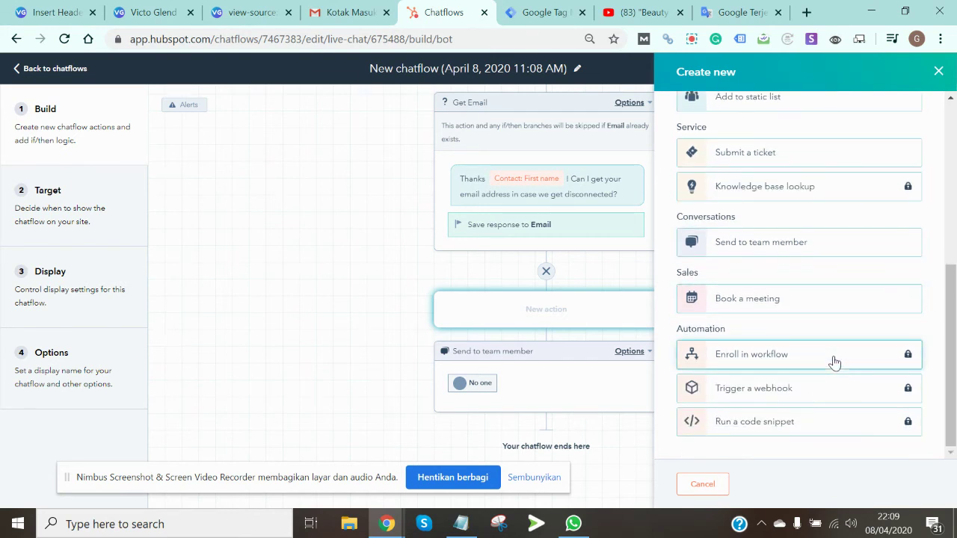
scroll(835, 362, up, 2)
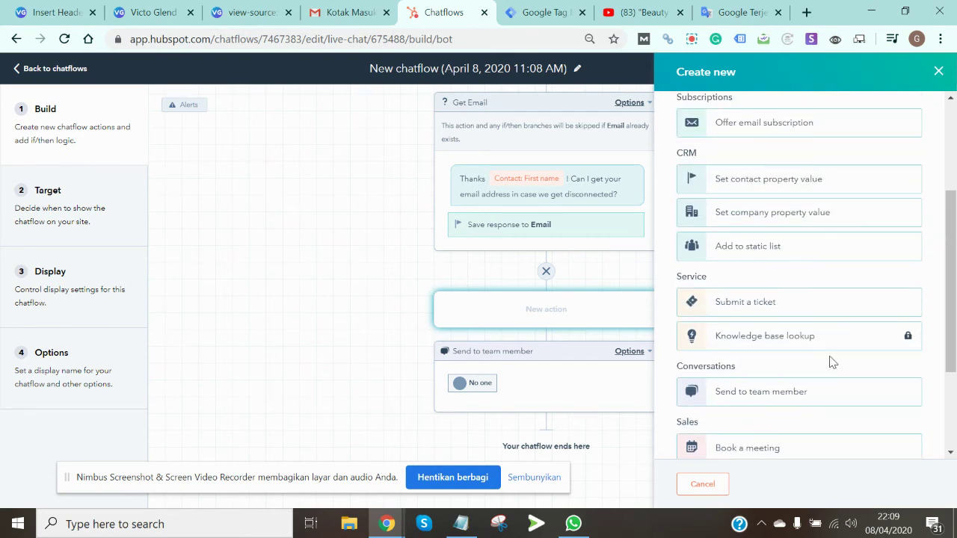
click(770, 179)
click(755, 312)
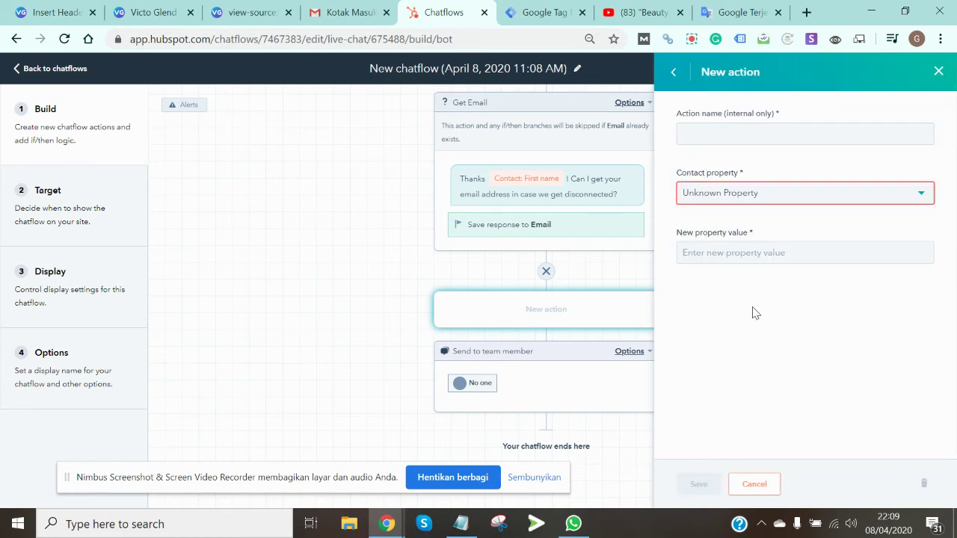
click(725, 196)
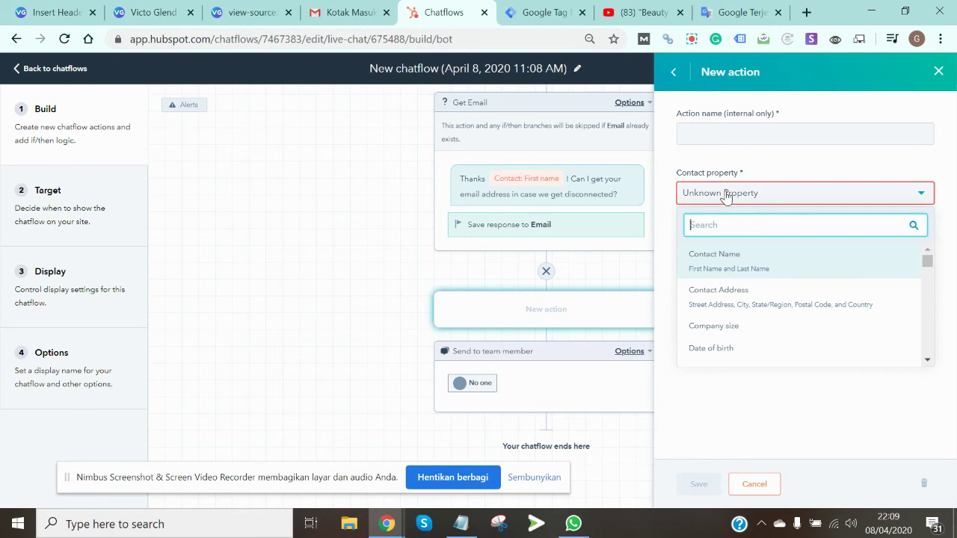
scroll(758, 316, down, 2)
scroll(758, 316, up, 2)
click(673, 71)
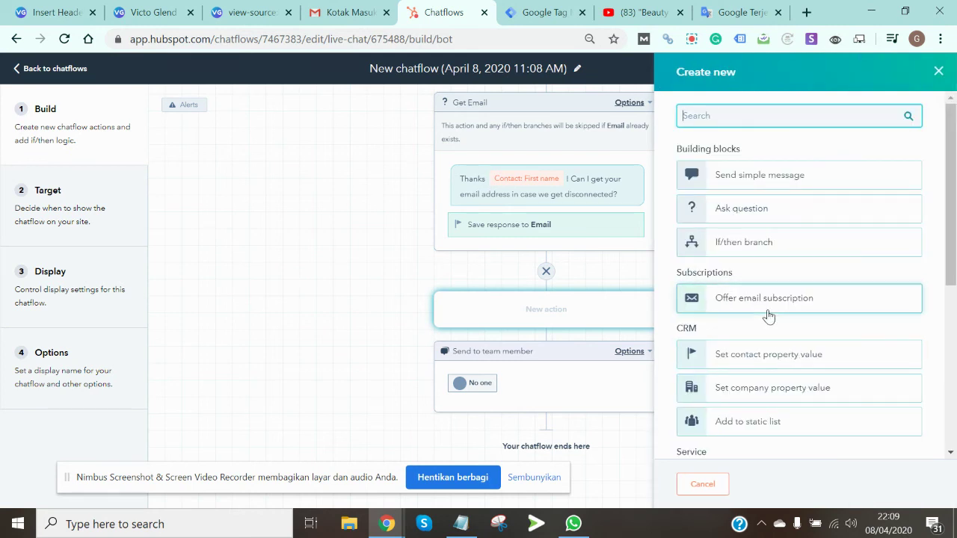
Step: Choose a Set contact property value action, name it Phone Number and assign it the Phone number contact property
scroll(762, 322, down, 2)
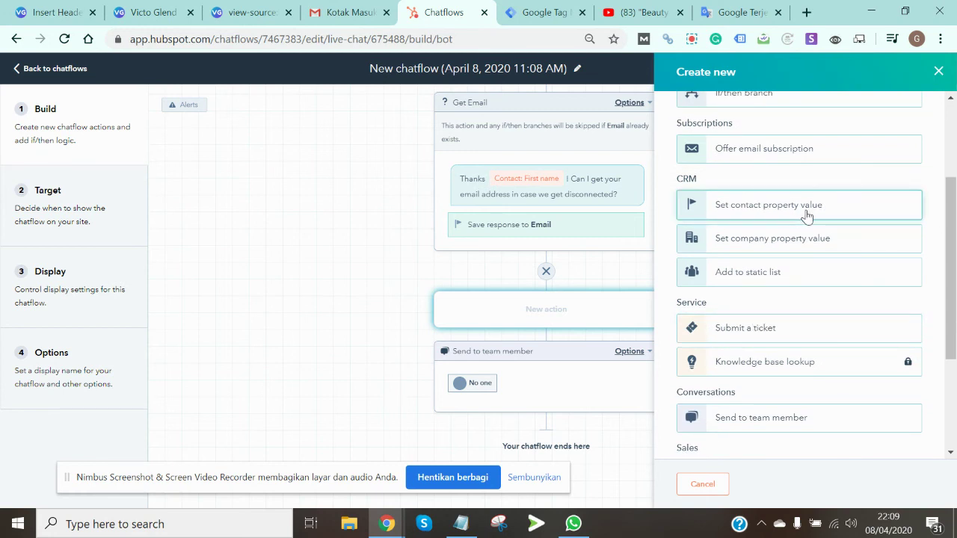
click(805, 216)
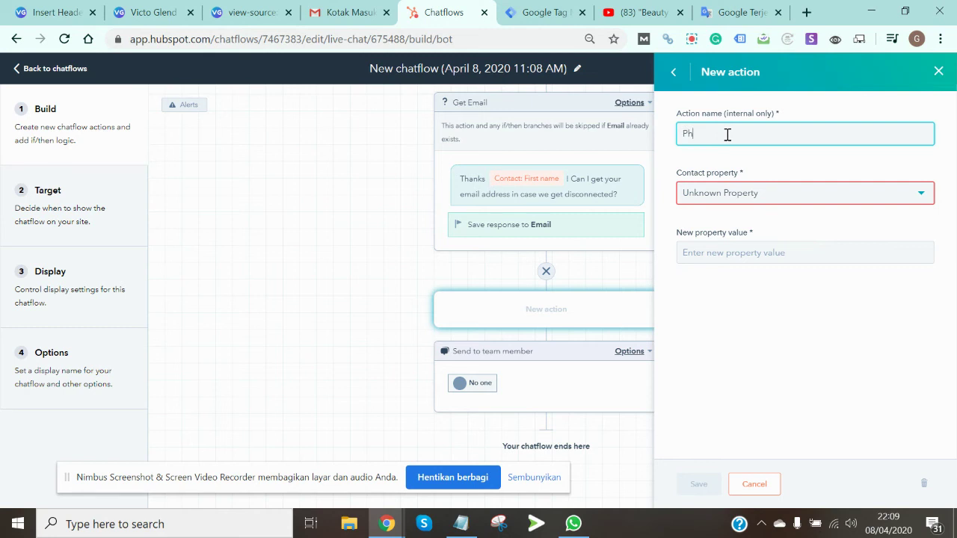
text(mber)
click(727, 195)
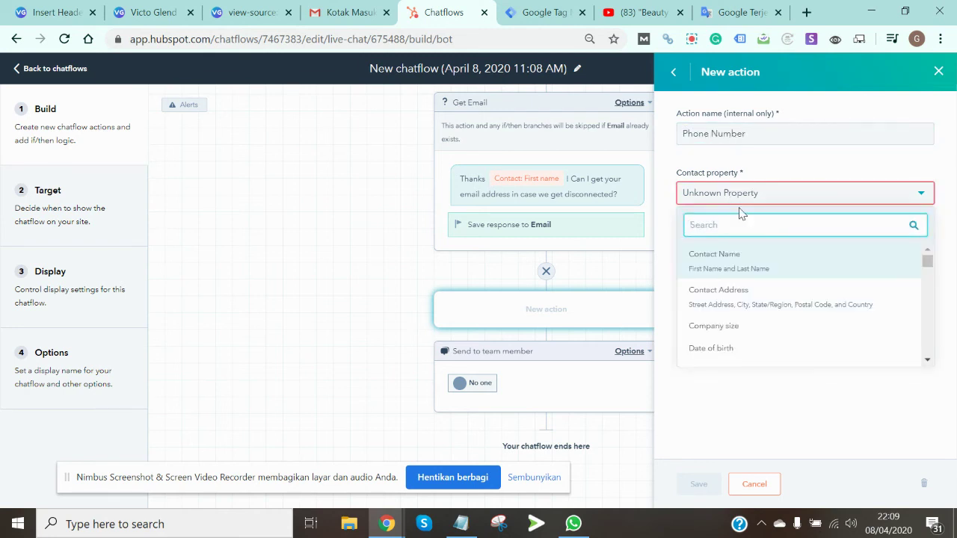
text(phone)
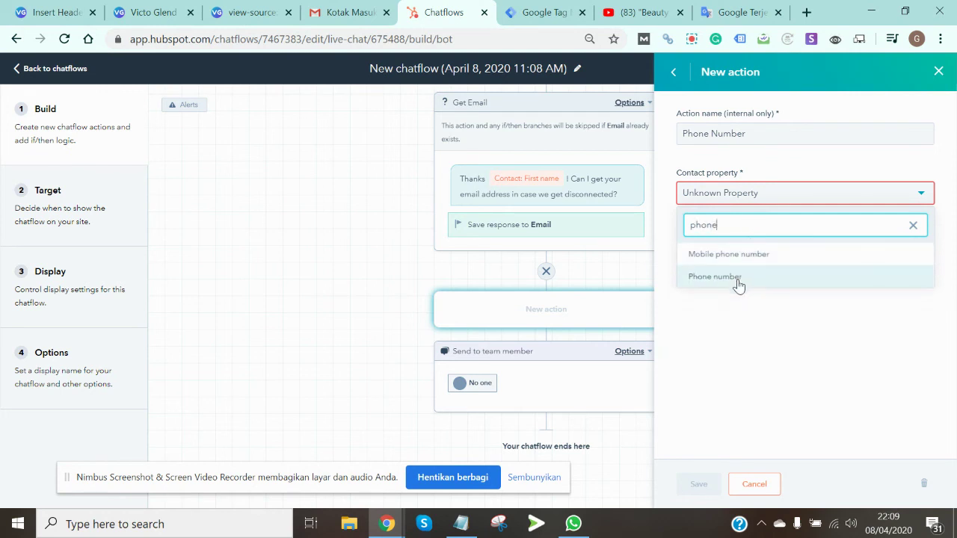
click(737, 278)
Step: Set the action's new property value to "Nomor Tlp/Whatsapp" and save the action
click(738, 252)
click(733, 341)
click(736, 250)
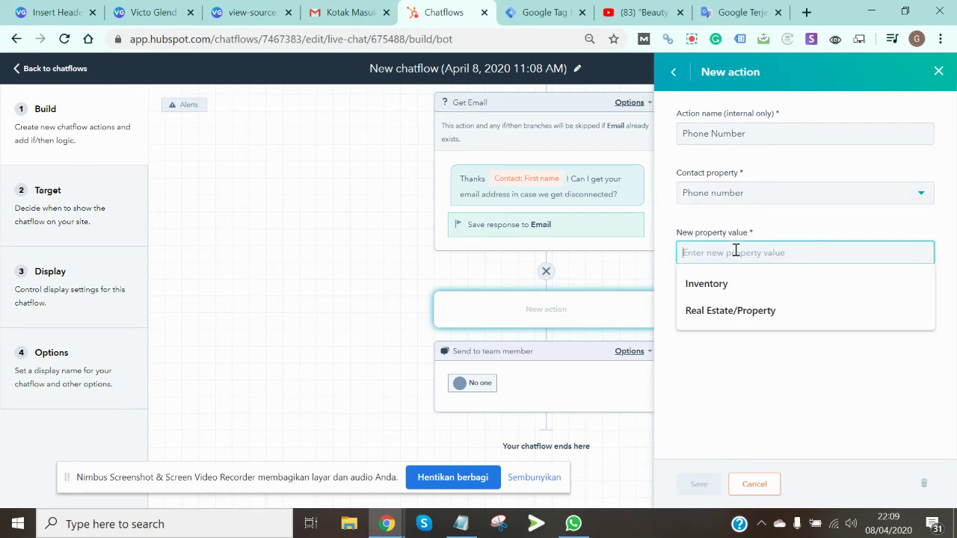
click(719, 394)
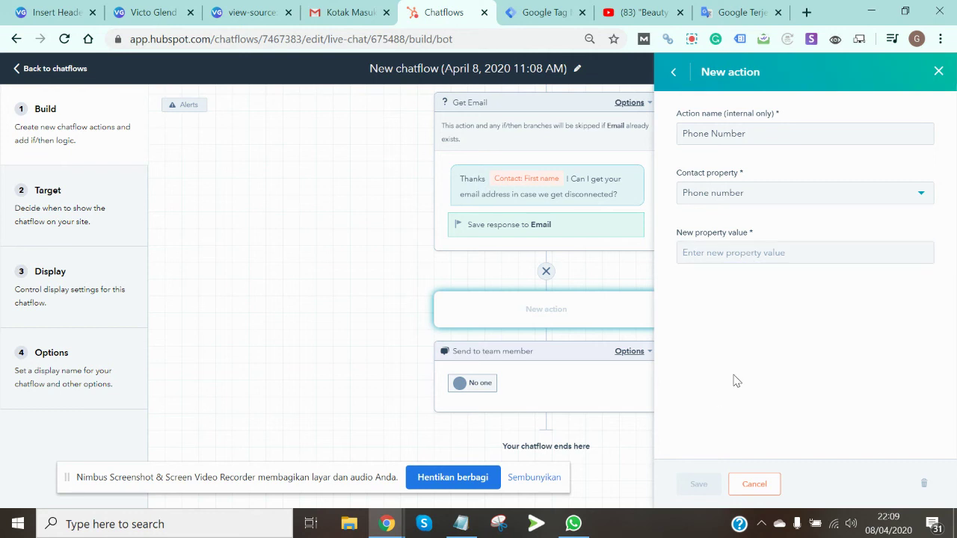
click(735, 260)
text(Nomor Tlp)
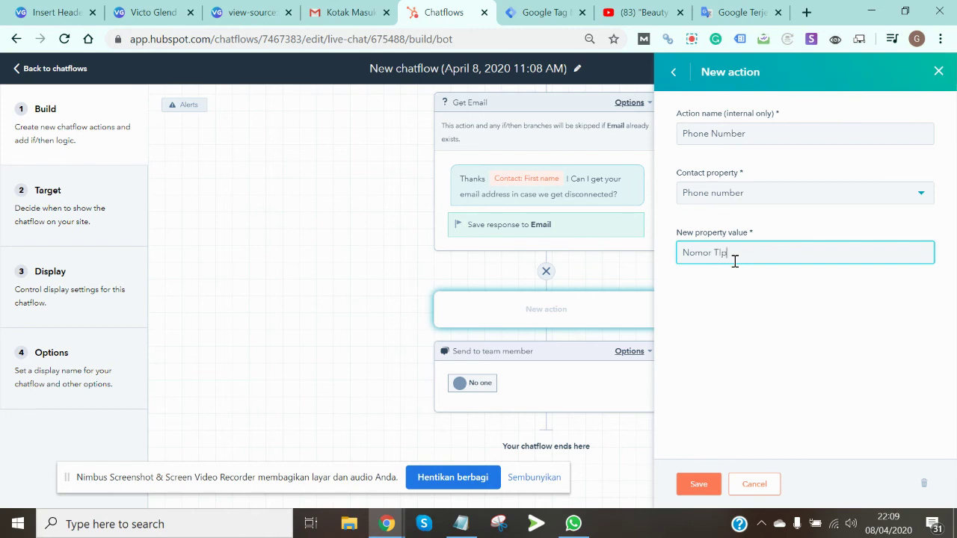
text(/Whatsapp)
click(696, 483)
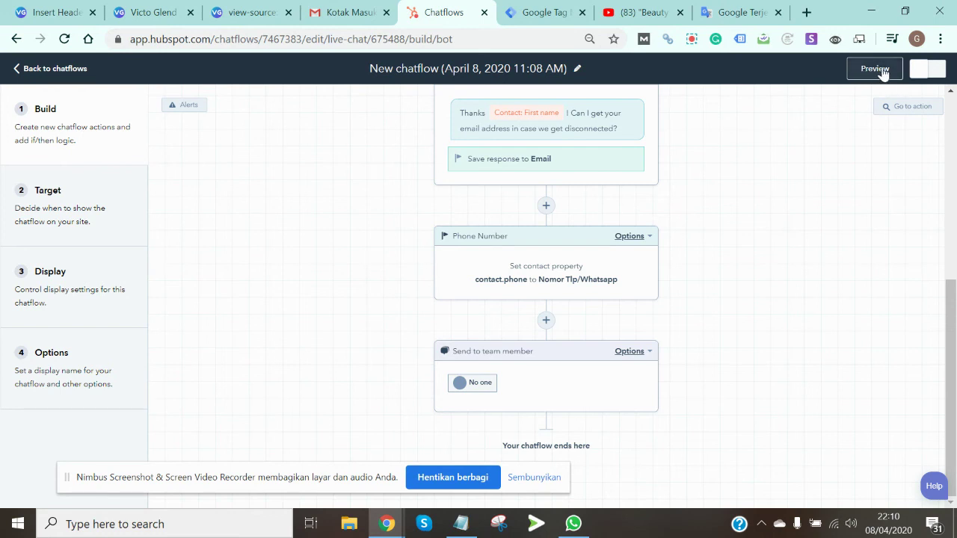
Step: Turn on the bot chatflow and dismiss the tracking code installation dialog
click(933, 70)
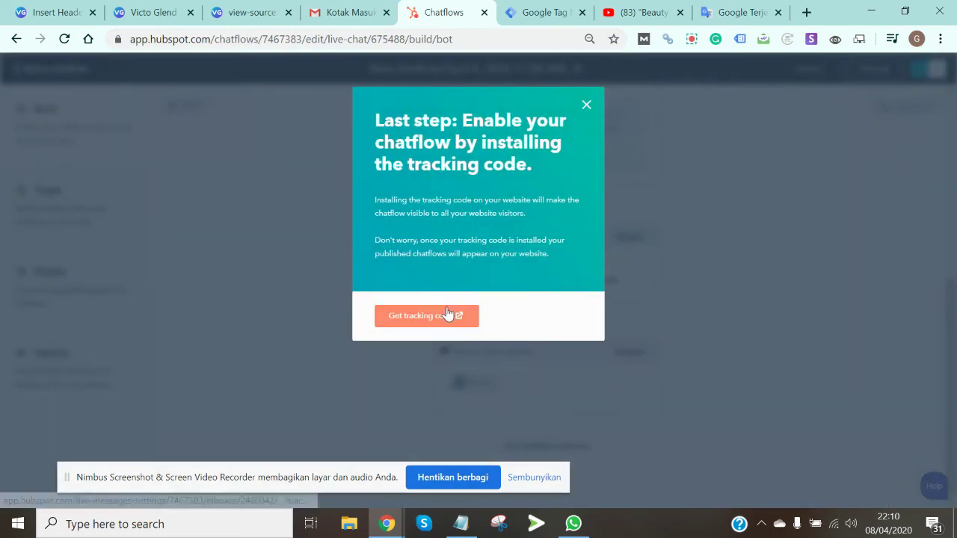
click(586, 106)
Step: Open the bot's live preview, answer its name question with "yes" and review the conversation
click(878, 77)
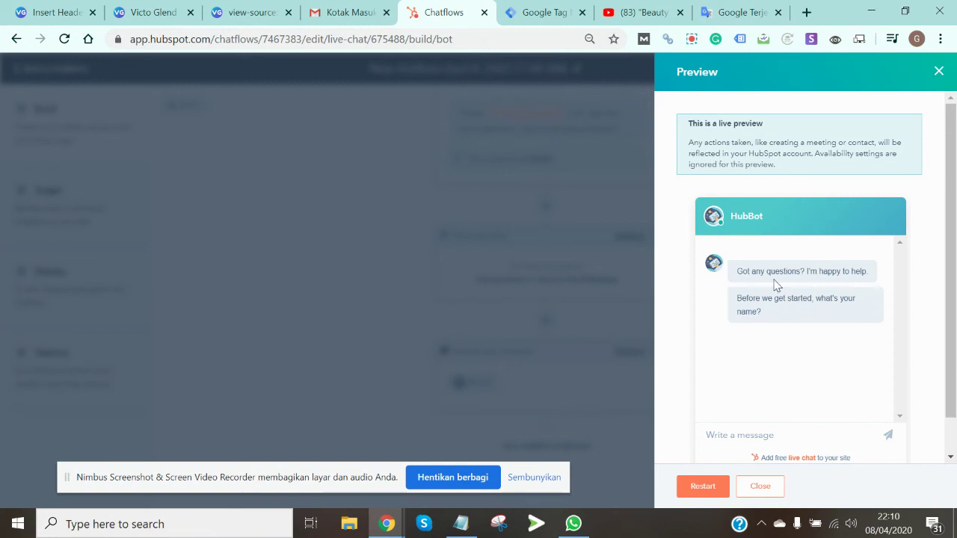
click(761, 435)
text(yes)
key(Return)
click(772, 435)
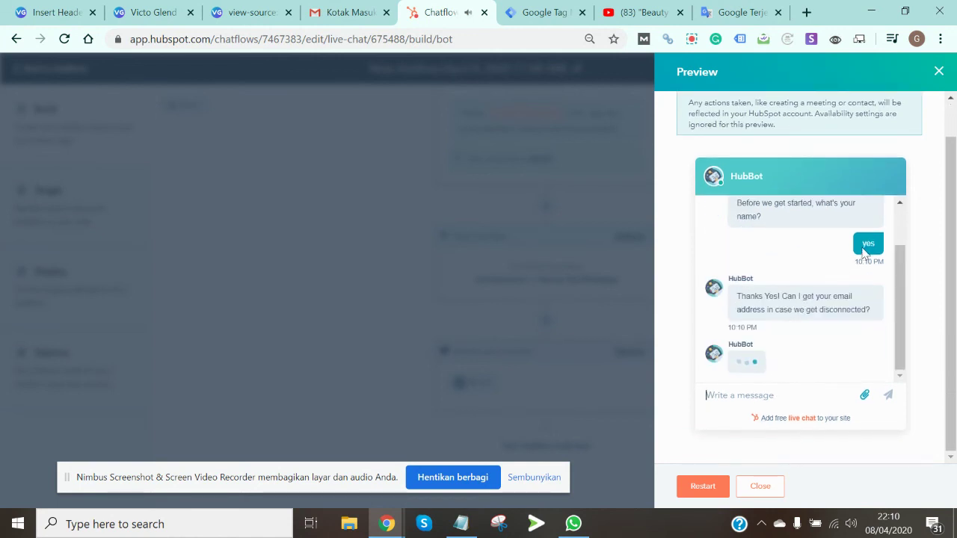
scroll(781, 251, up, 1)
drag(741, 258, 810, 272)
scroll(811, 284, down, 1)
click(865, 284)
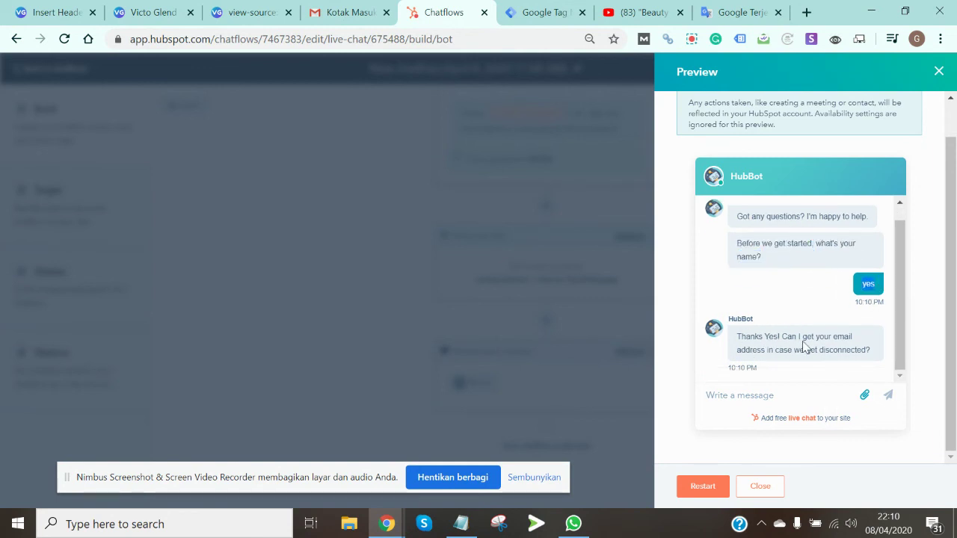
Step: Answer the preview bot's email question with a test email address, send it and close the preview
drag(805, 337, 853, 338)
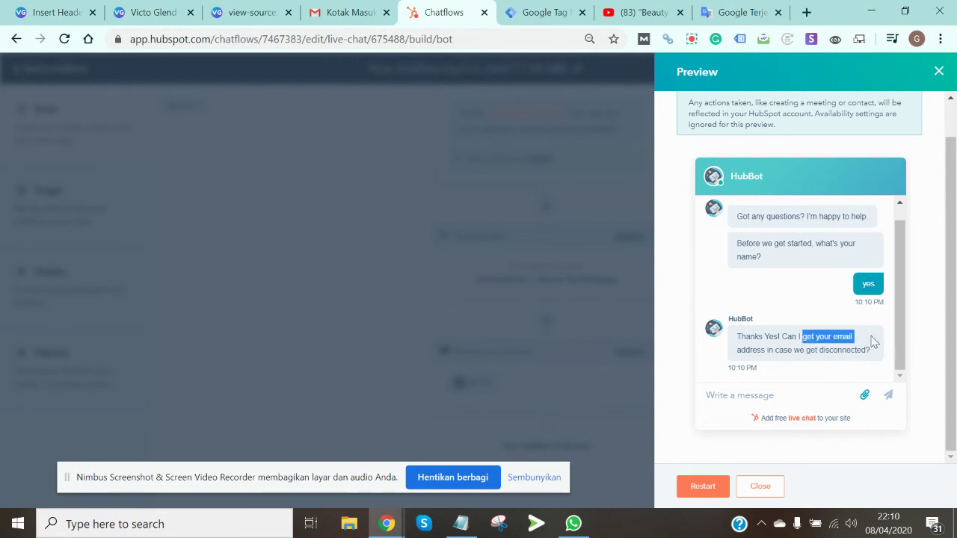
click(775, 396)
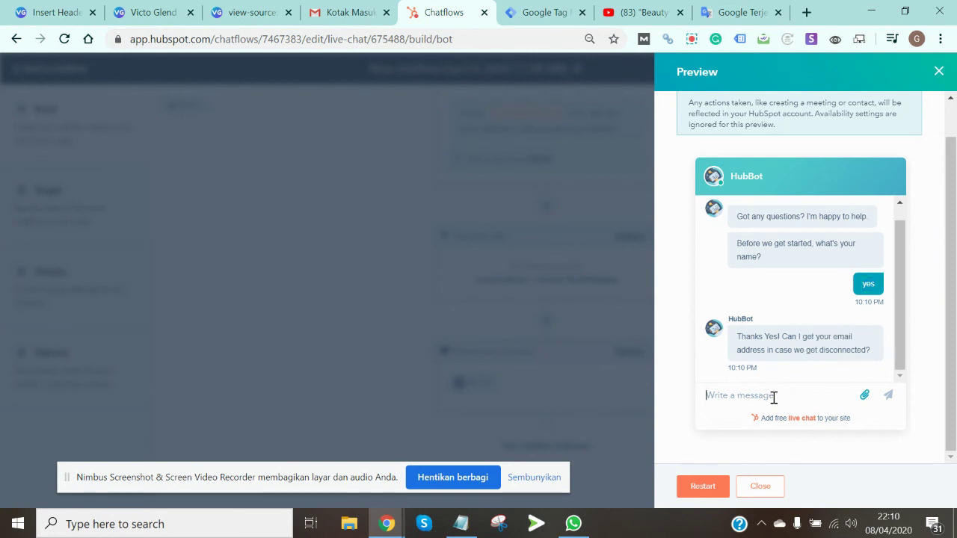
text(g)
key(Return)
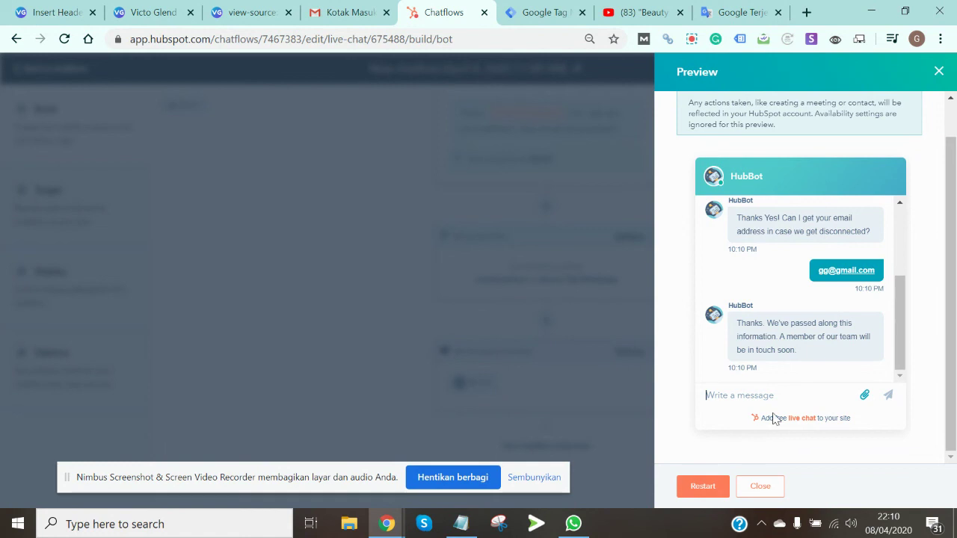
click(937, 77)
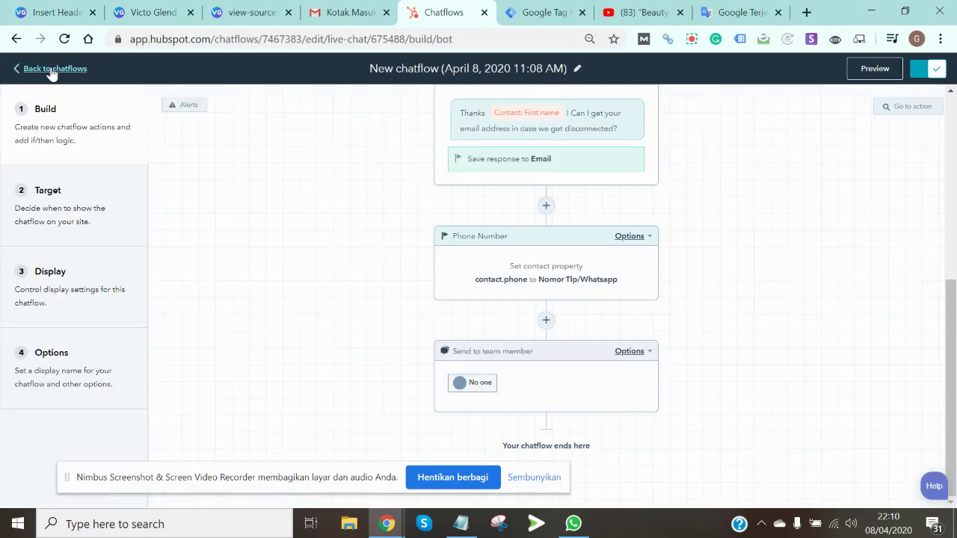
Step: Leave the bot editor and check the test lead in the contacts list and its chat in the conversations inbox
click(50, 69)
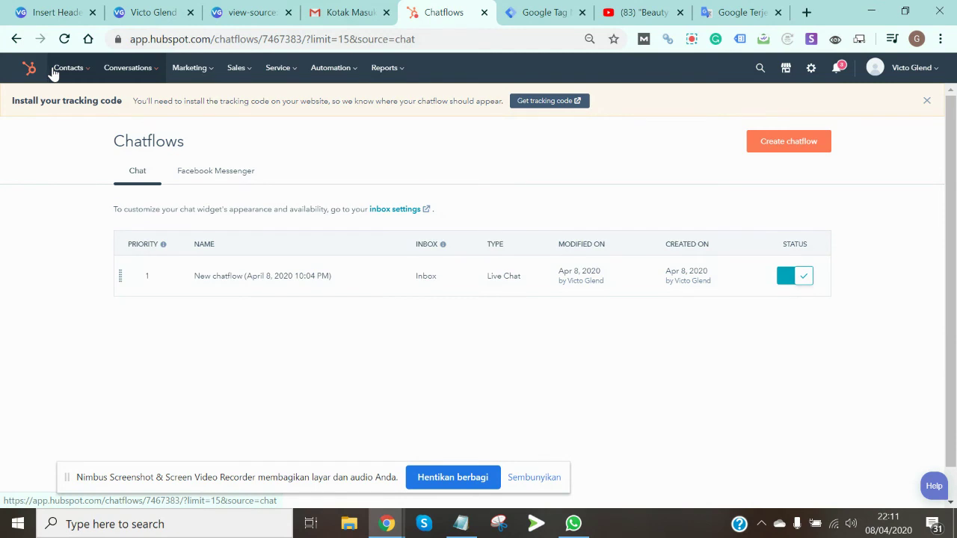
mouse_move(52, 73)
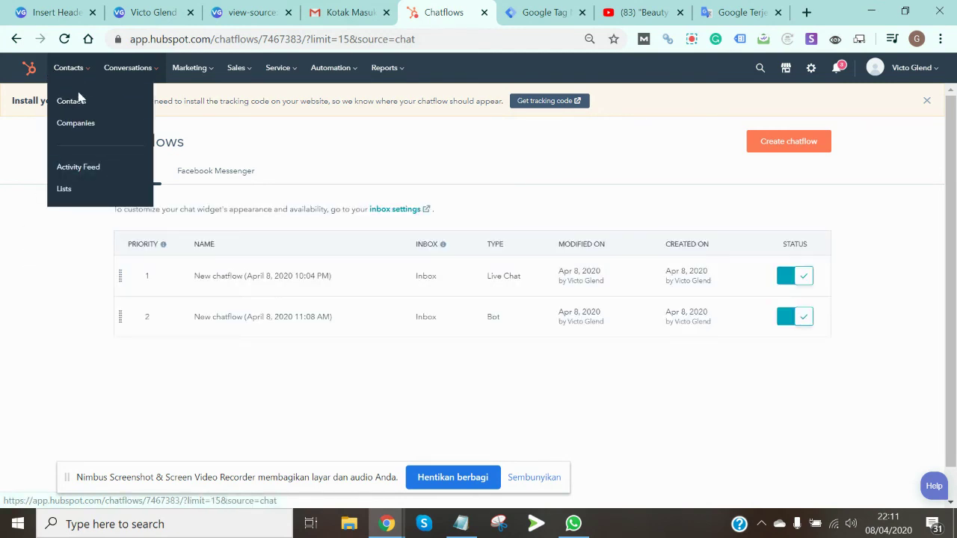
click(75, 102)
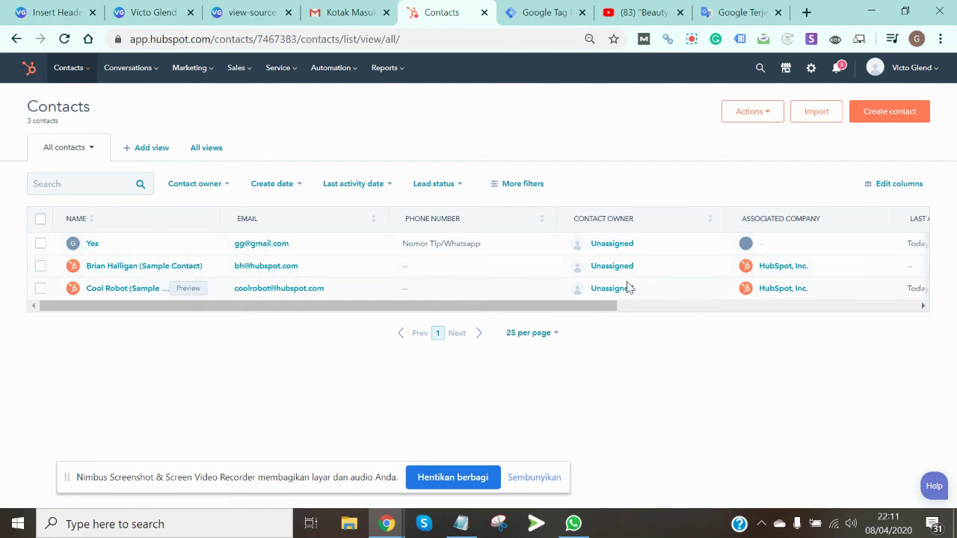
click(123, 69)
click(117, 102)
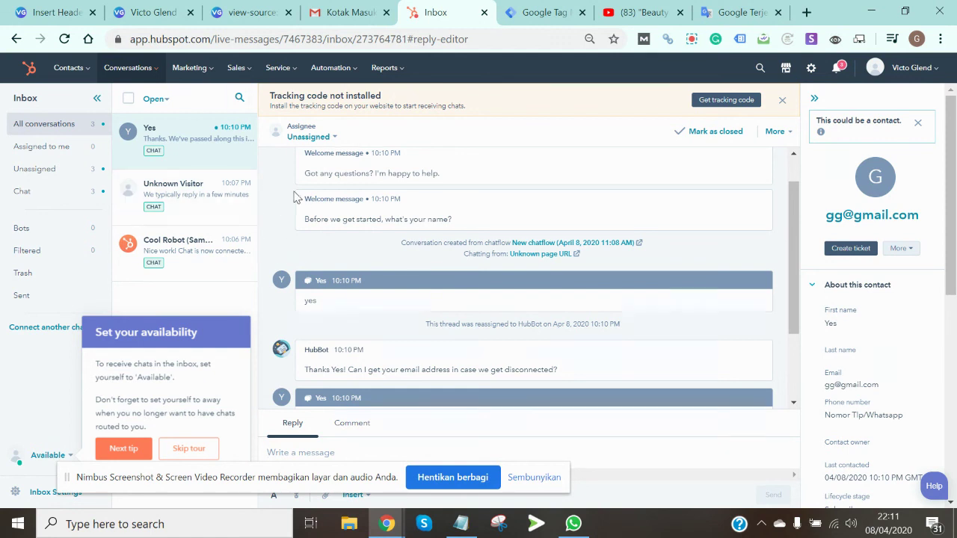
Step: Look through the available marketing, sales, service, automation and reporting tools and open the Landing Pages upgrade offer
click(210, 74)
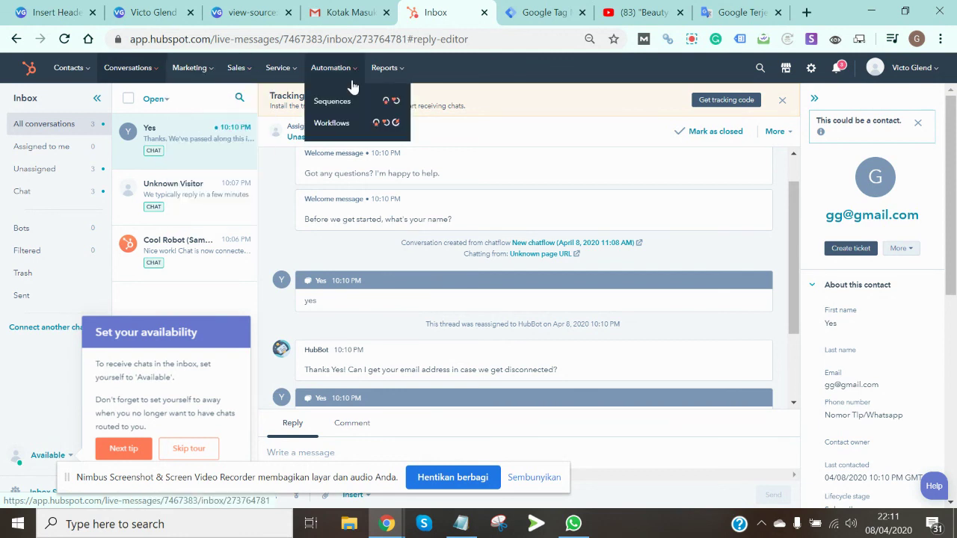
mouse_move(289, 80)
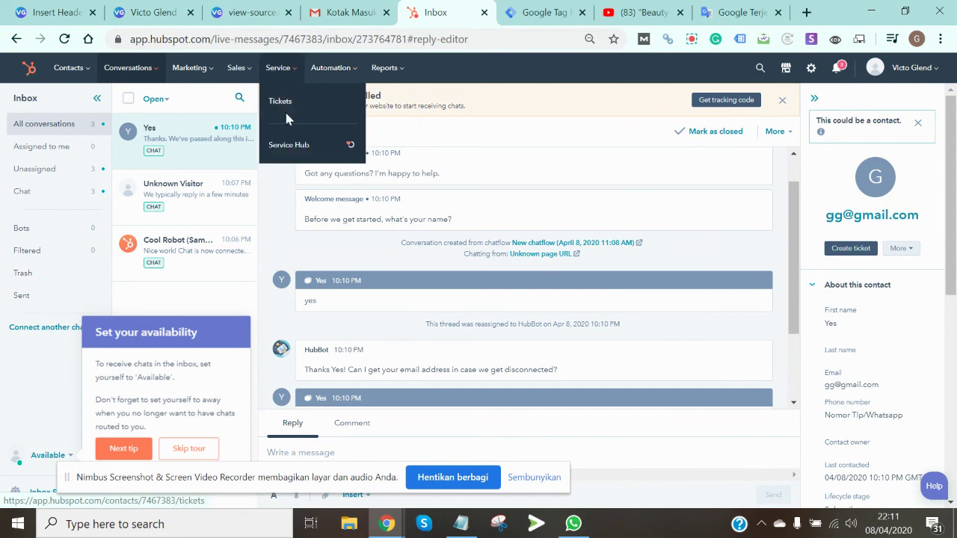
mouse_move(240, 69)
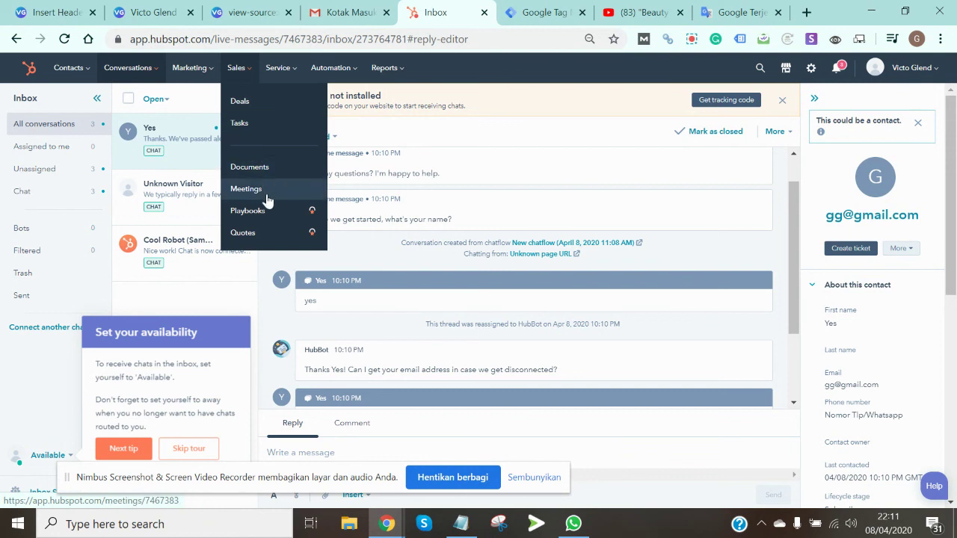
mouse_move(398, 77)
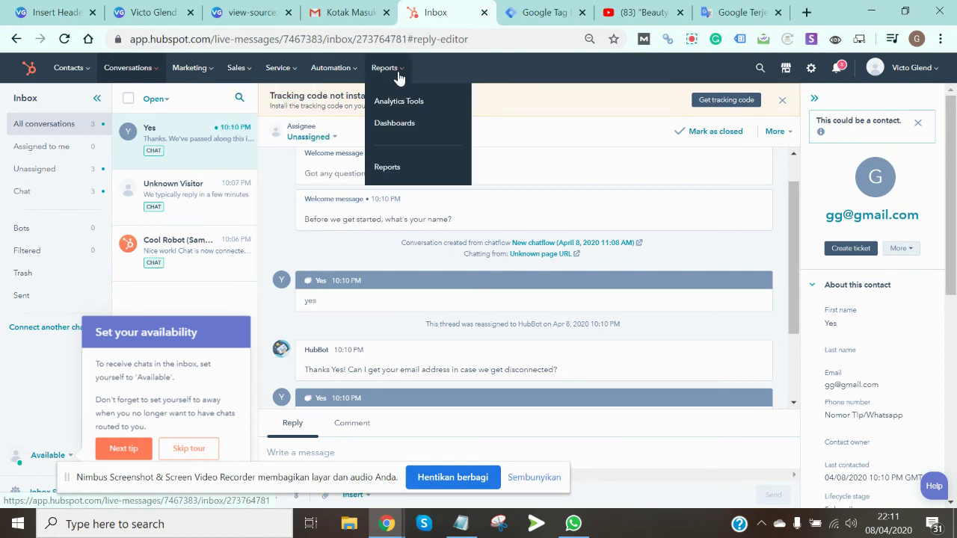
mouse_move(177, 68)
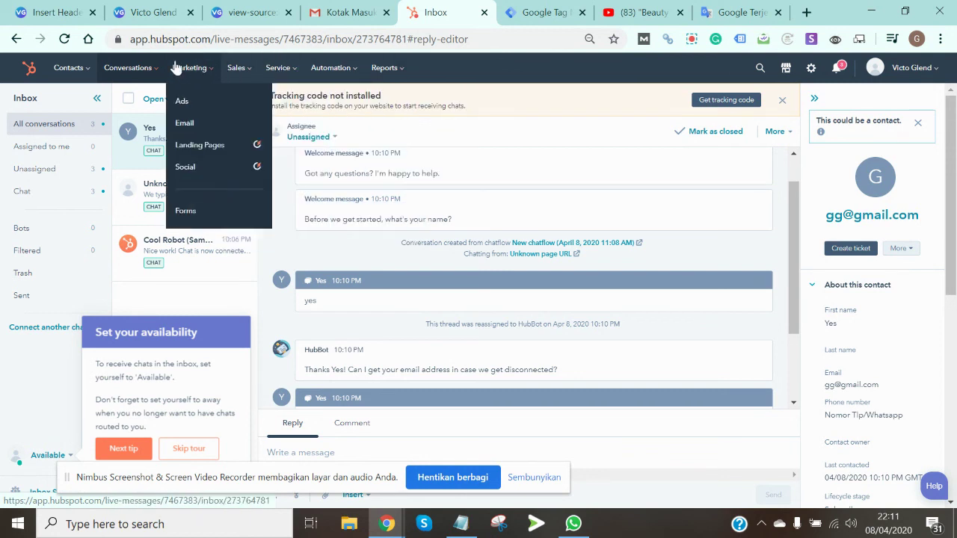
click(212, 155)
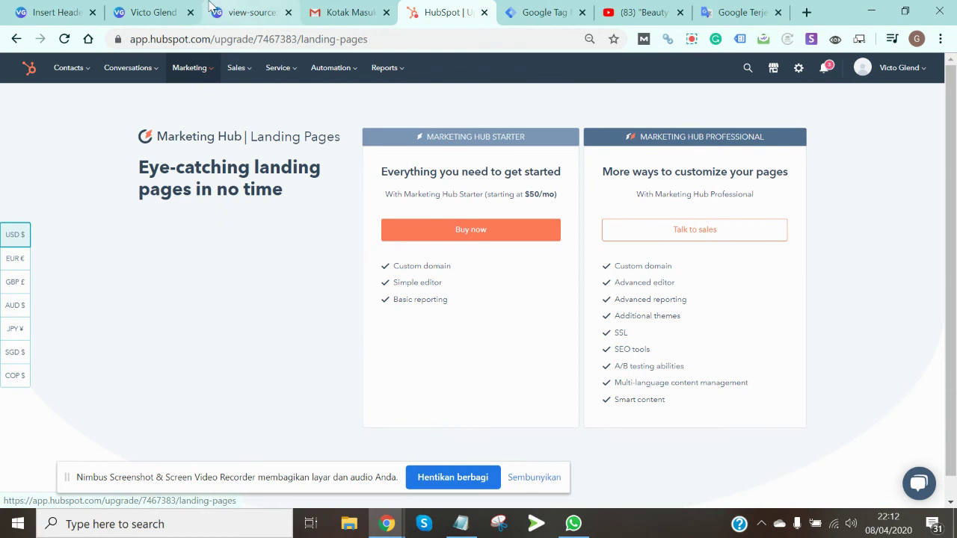
Step: Switch to the victoglend.com website and view its live chat widget
click(150, 12)
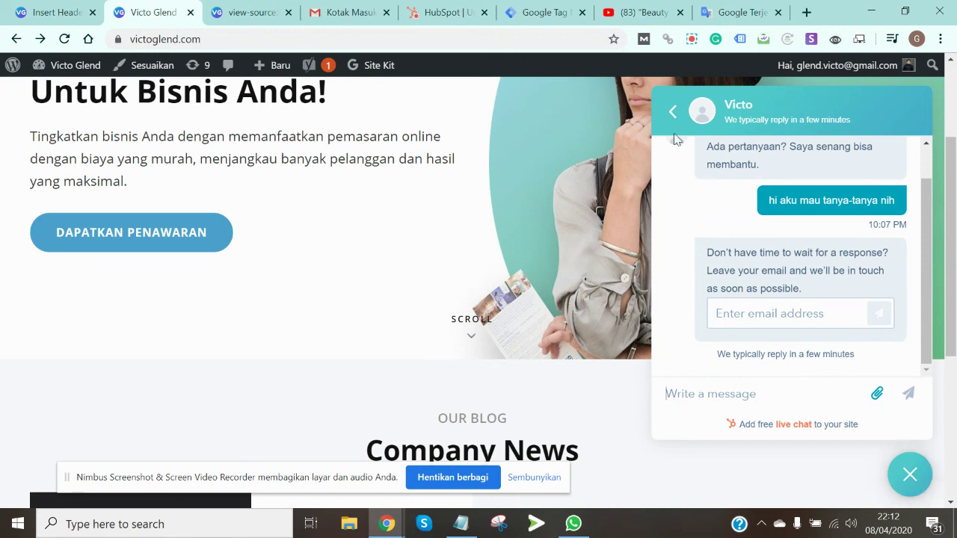
click(689, 42)
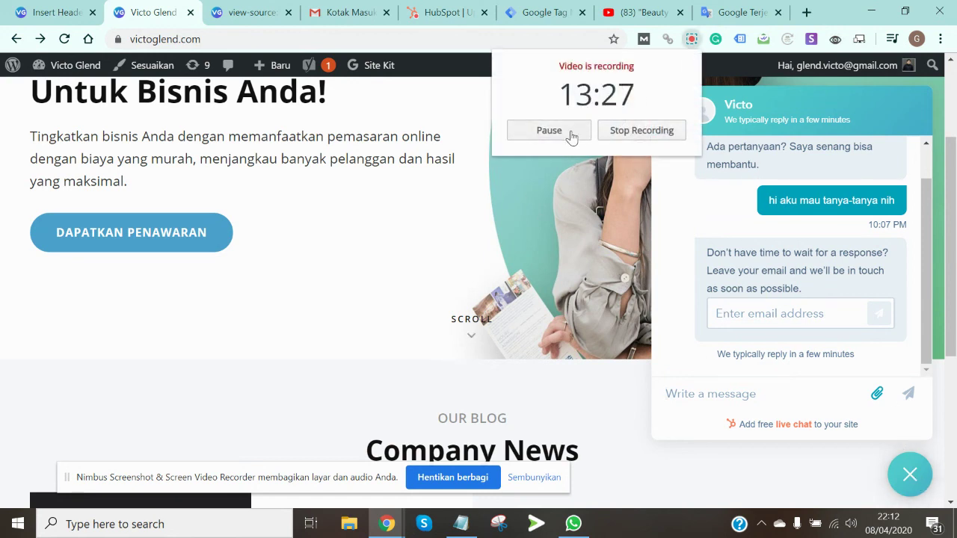